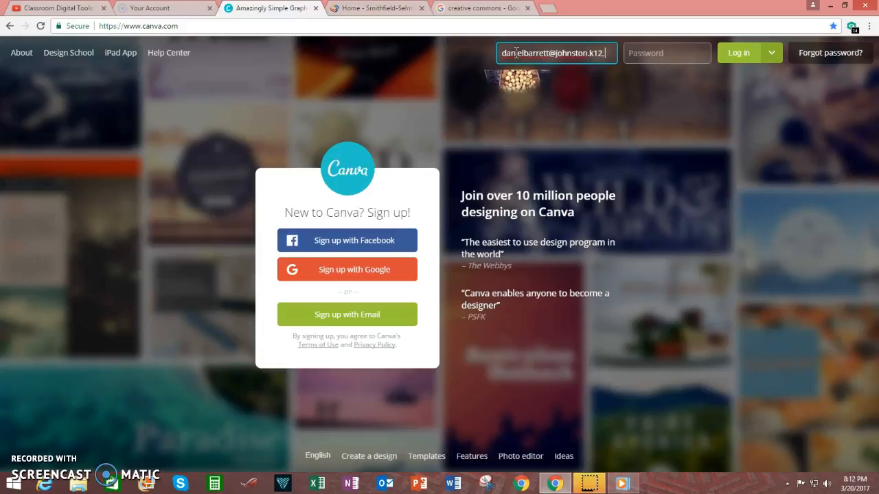
Complete the account e-mail, enter the account password and log in to Canva.
type(".us")
key("Tab")
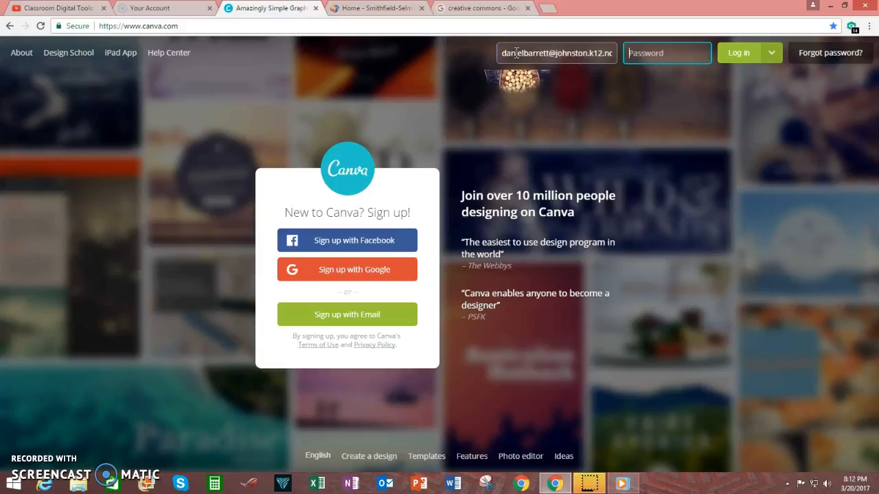
type("••")
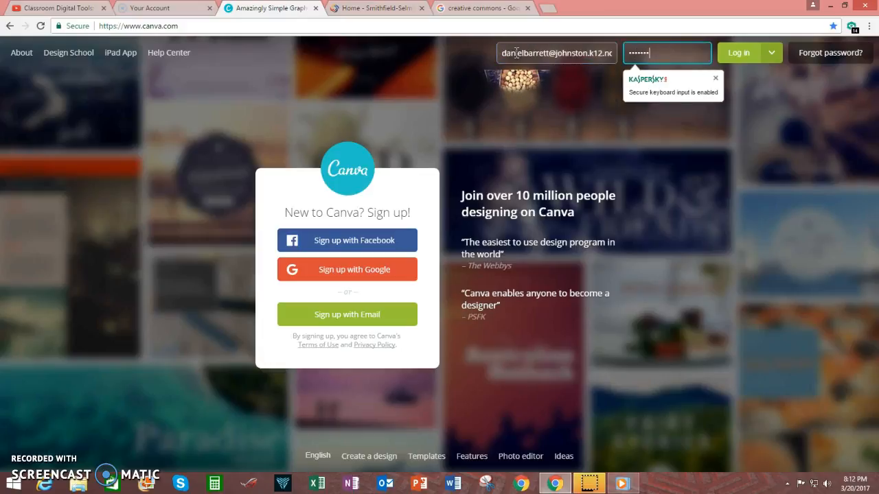
key("Return")
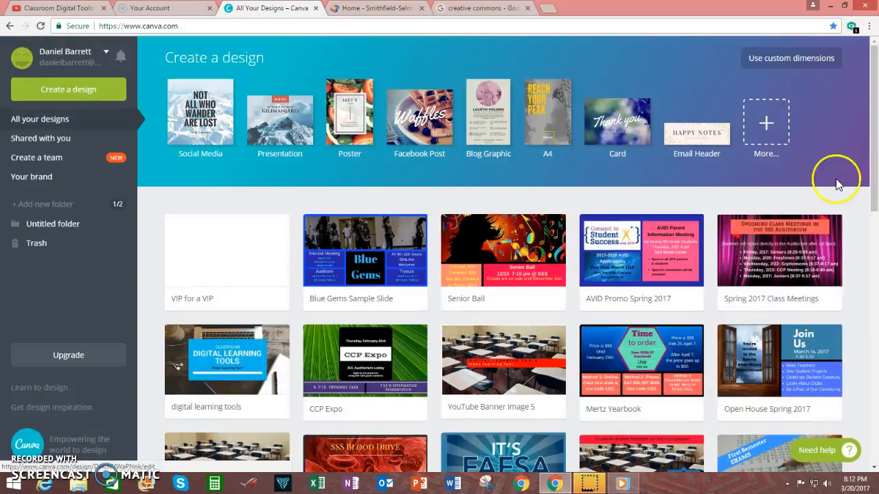
Look through the full catalogue of design types, from popular designs to marketing materials, and return to the designs overview.
mouse_move(874, 100)
left_mouse_down()
mouse_move(875, 410)
mouse_move(875, 102)
left_mouse_up()
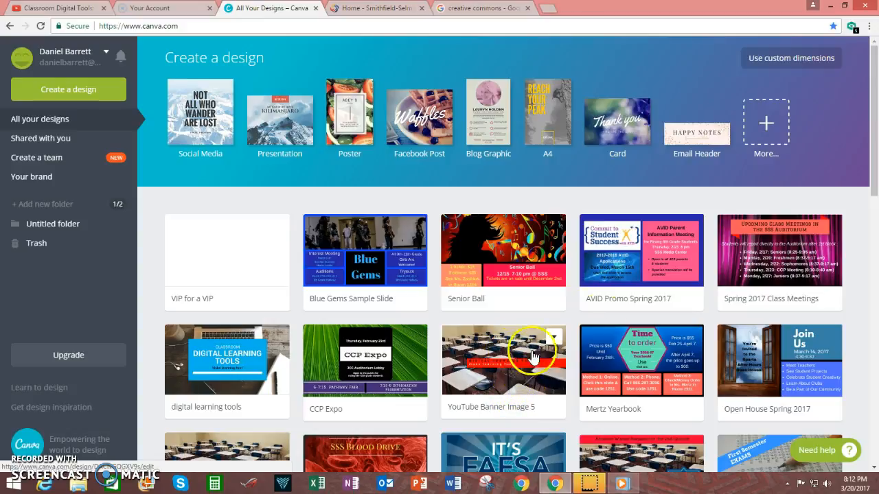
left_click(762, 120)
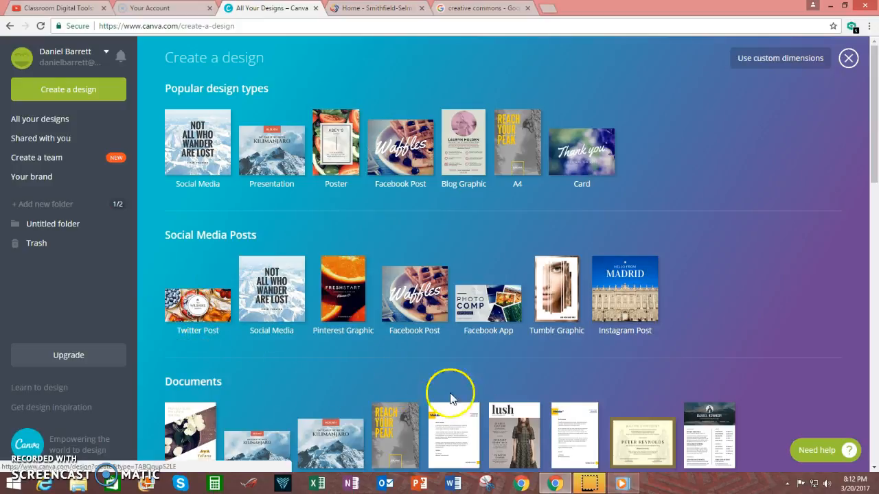
left_click_drag(862, 117, 843, 202)
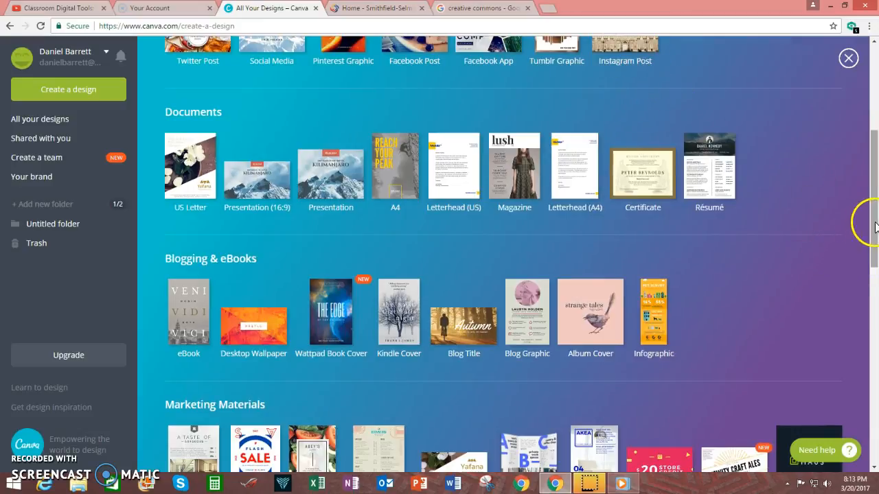
left_click_drag(873, 229, 874, 246)
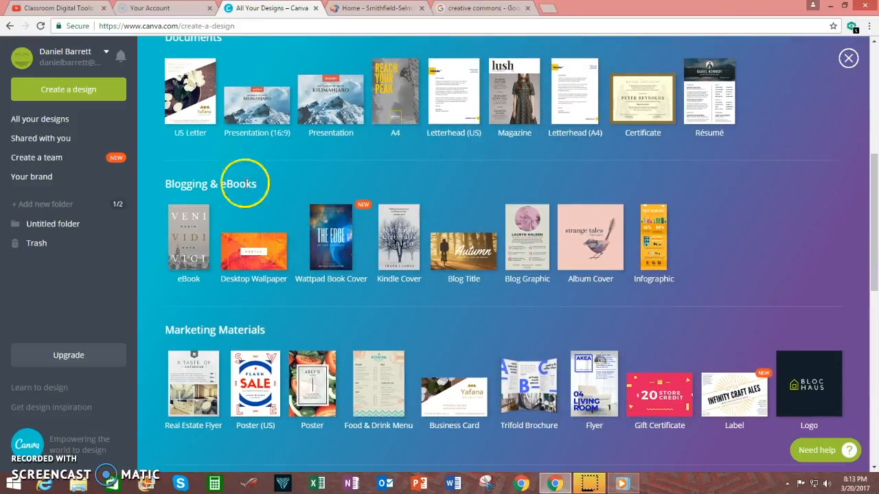
scroll(481, 271, "up", 1)
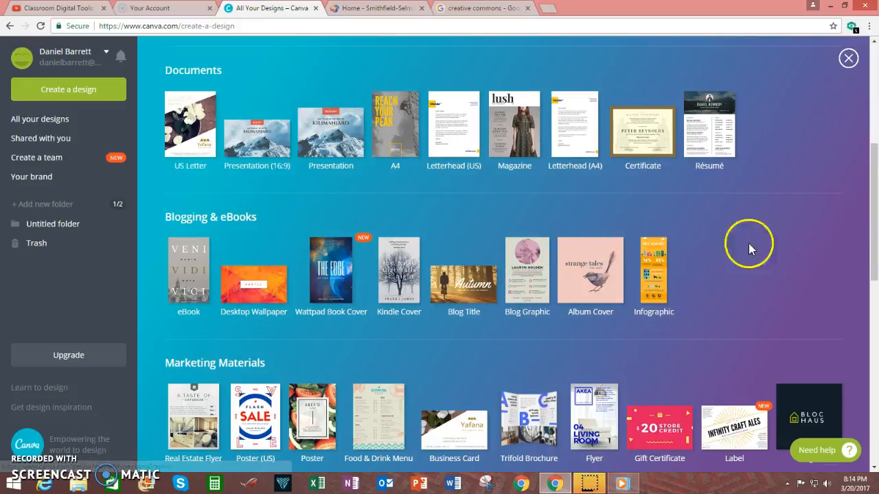
left_click_drag(870, 246, 872, 131)
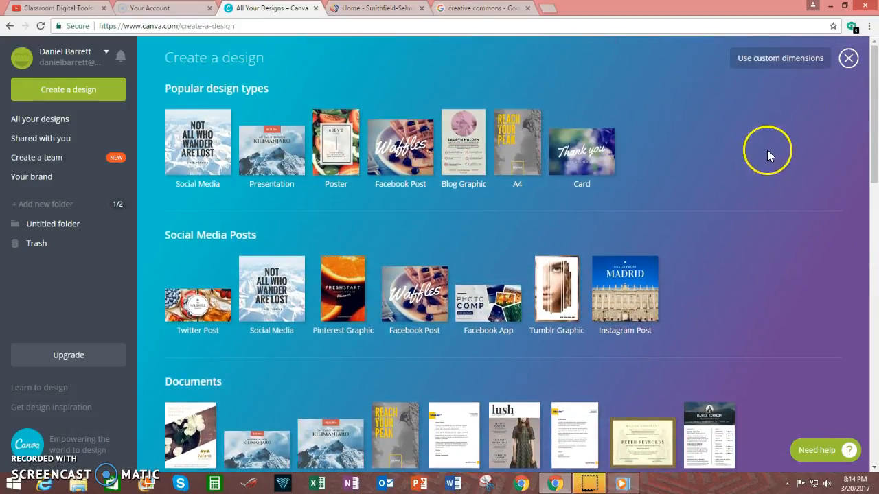
left_click(849, 58)
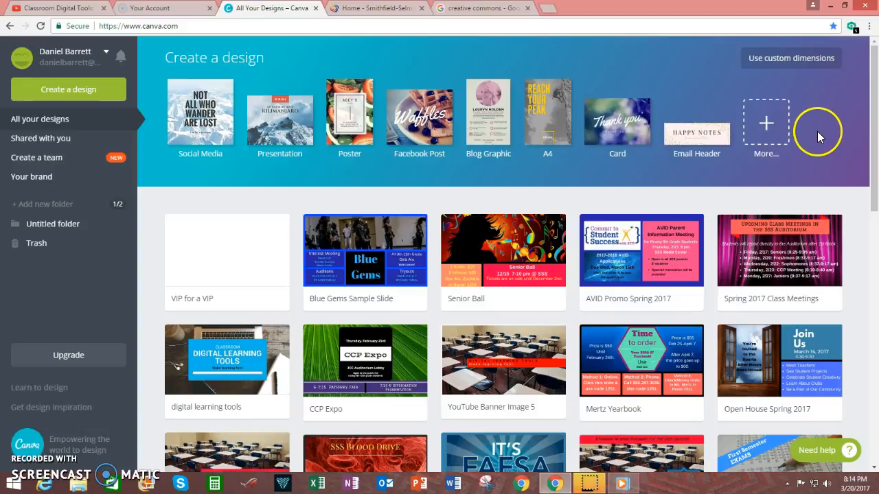
Look at the custom dimensions fields and the copy and trash options of the Blue Gems Sample Slide, leaving both unused.
left_click(800, 65)
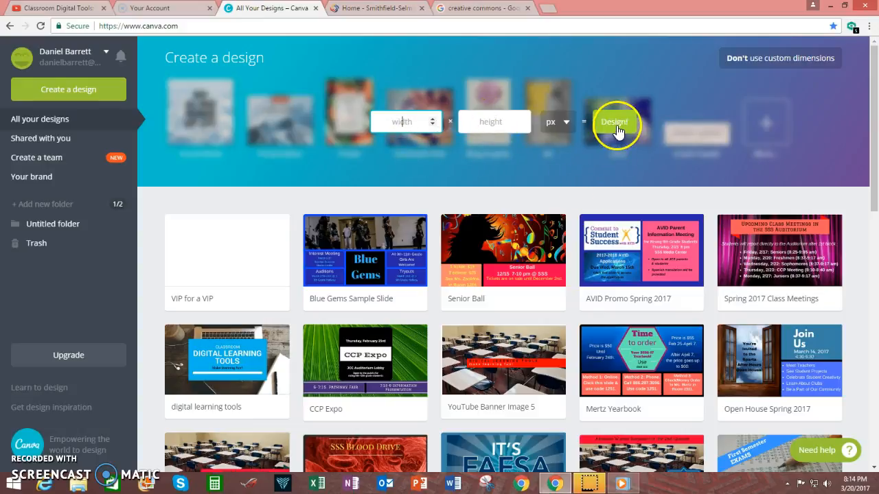
left_click(776, 58)
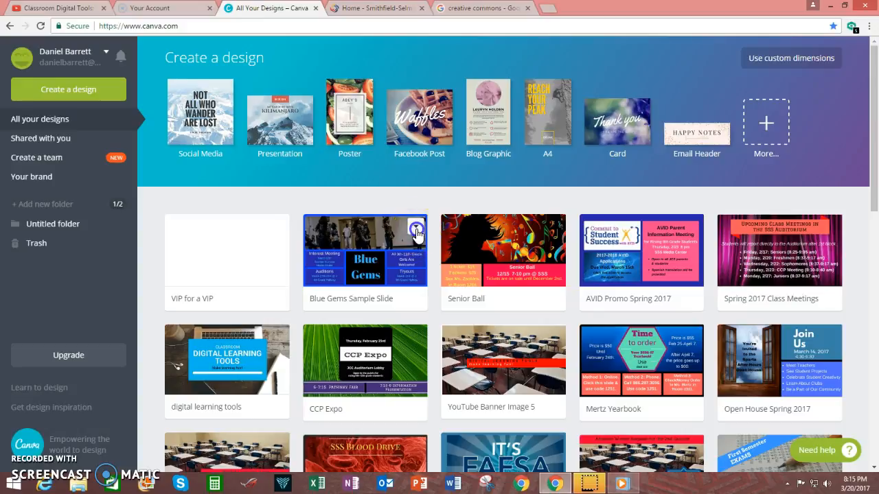
left_click(417, 234)
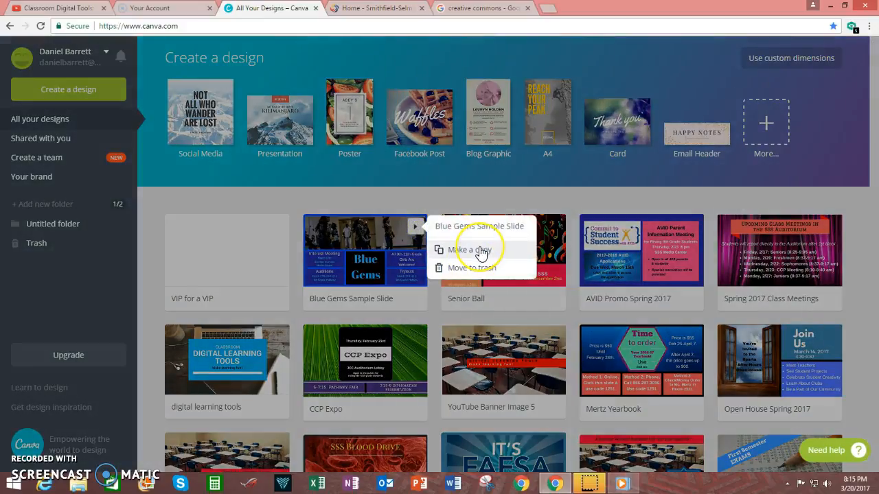
left_click(221, 256)
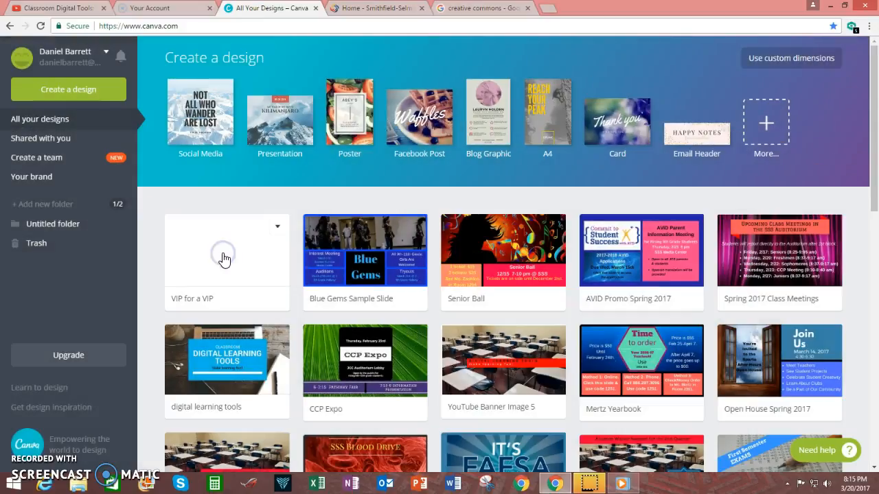
Open the VIP for a VIP design and apply the two-column layout with a wide first frame and a narrow second one.
left_click(224, 267)
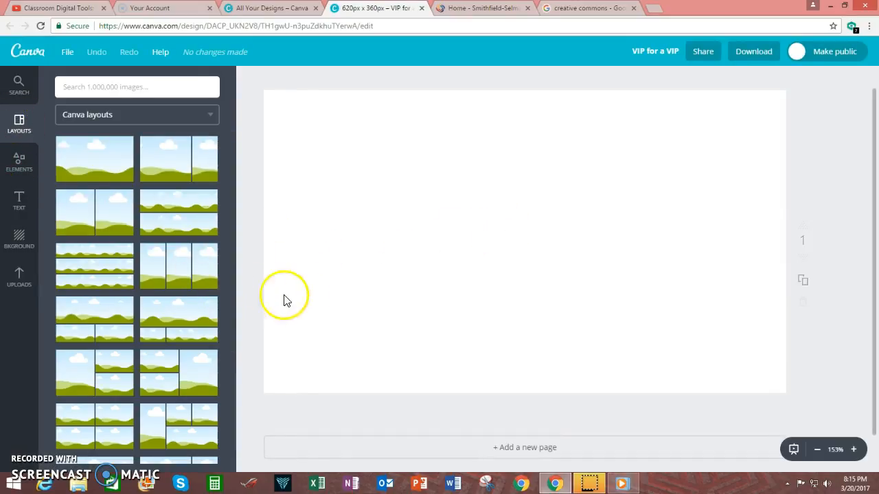
left_click(176, 166)
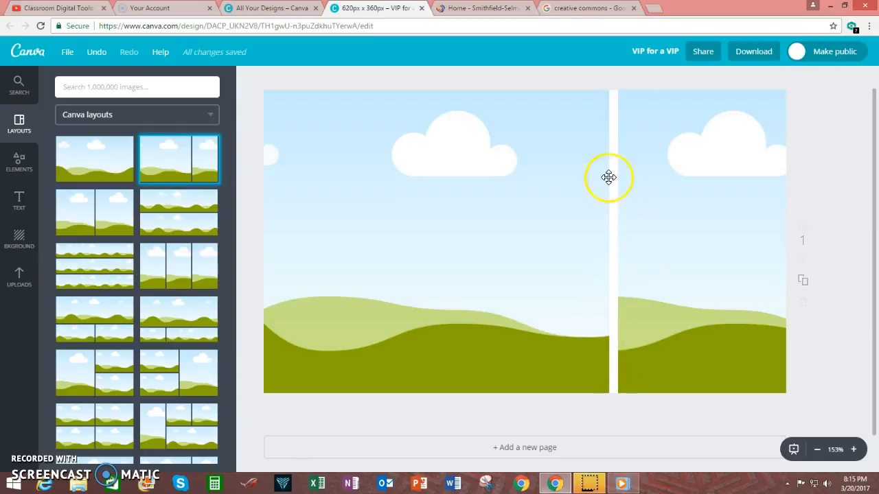
Apply the free dark charcoal background to the page behind the two picture frames.
left_click(18, 244)
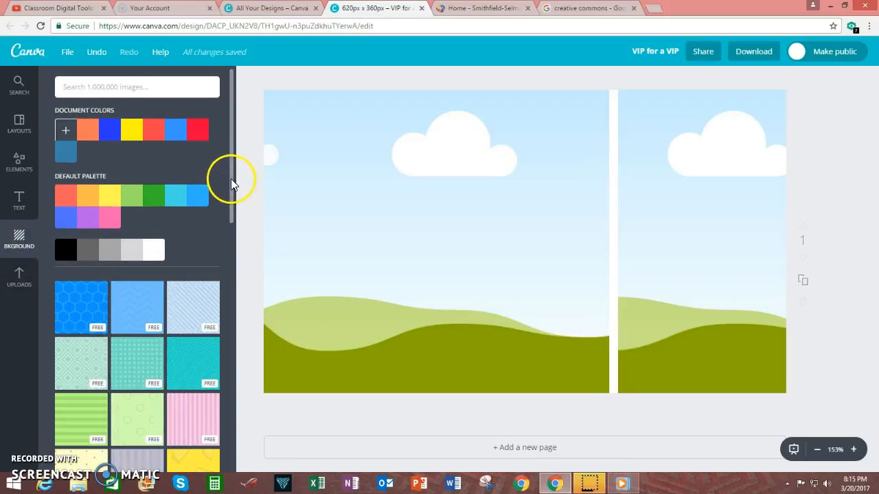
left_click_drag(231, 177, 222, 387)
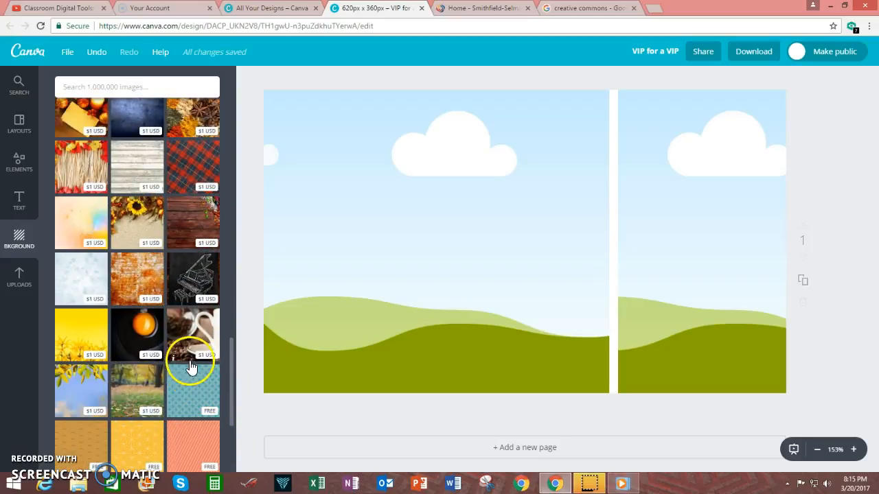
scroll(175, 336, "down", 2)
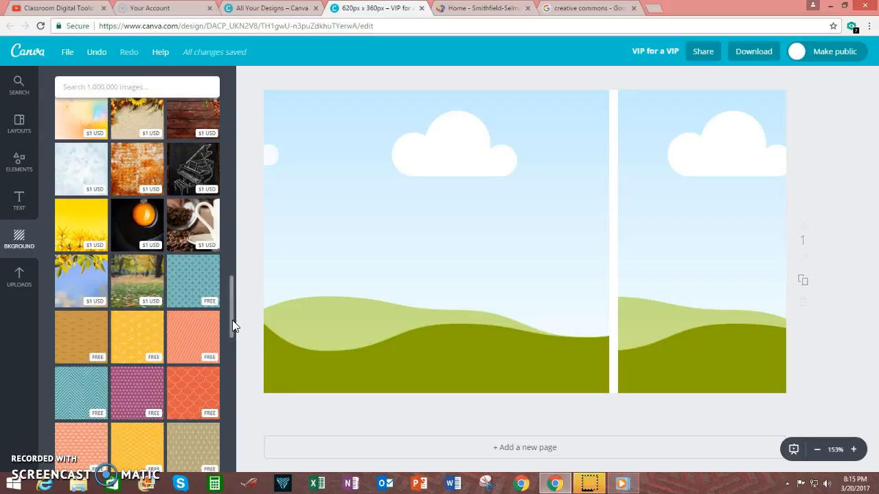
scroll(232, 320, "up", 1)
left_click_drag(232, 320, 247, 227)
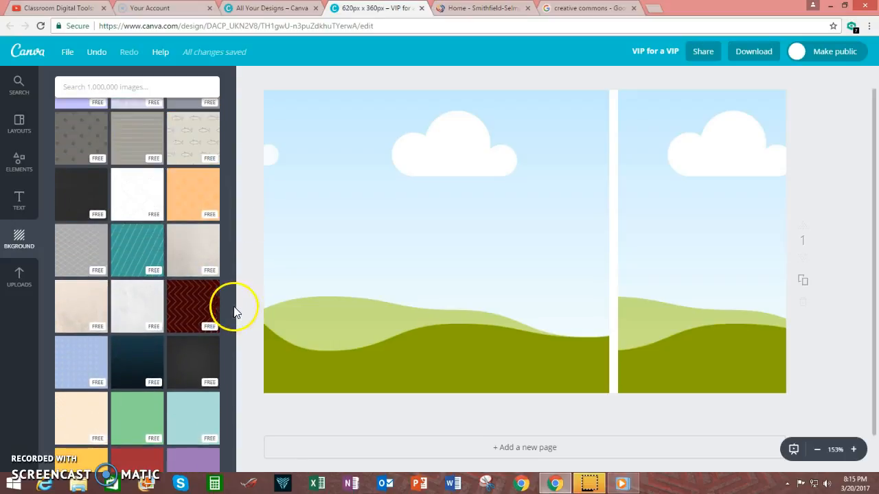
left_click(195, 357)
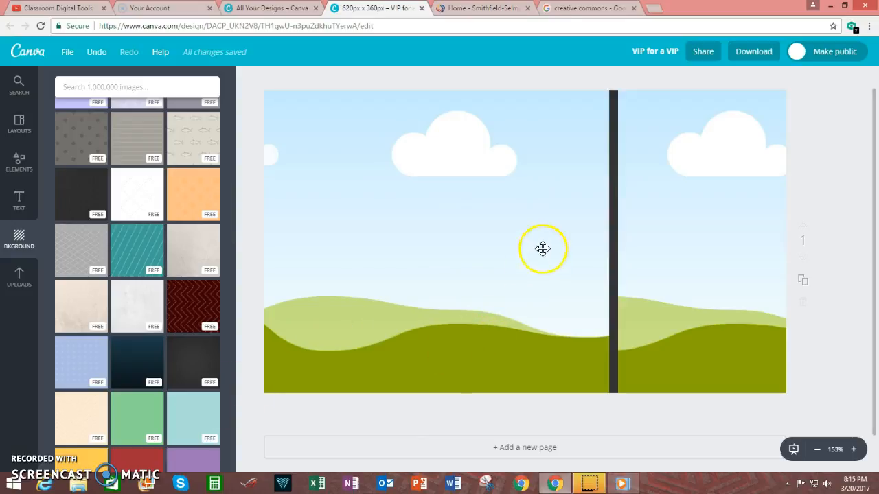
View the uploaded images, then open the image upload dialog and dismiss it.
left_click(25, 288)
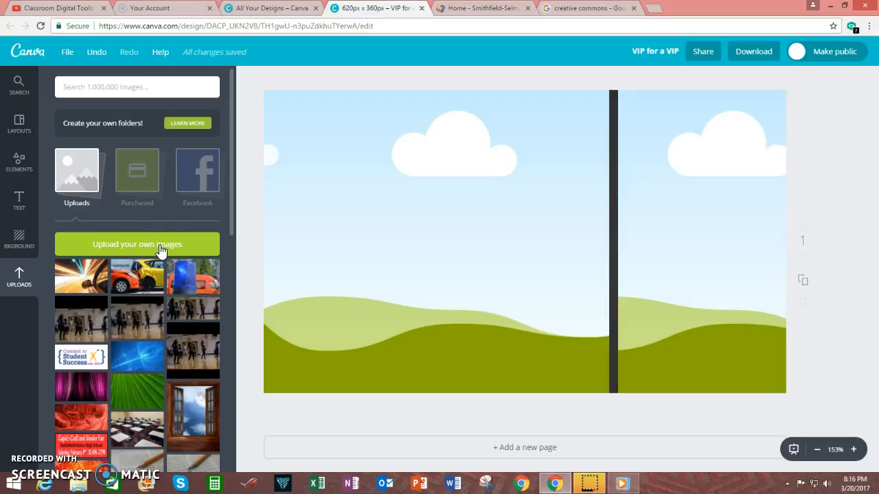
left_click(196, 246)
left_click(477, 222)
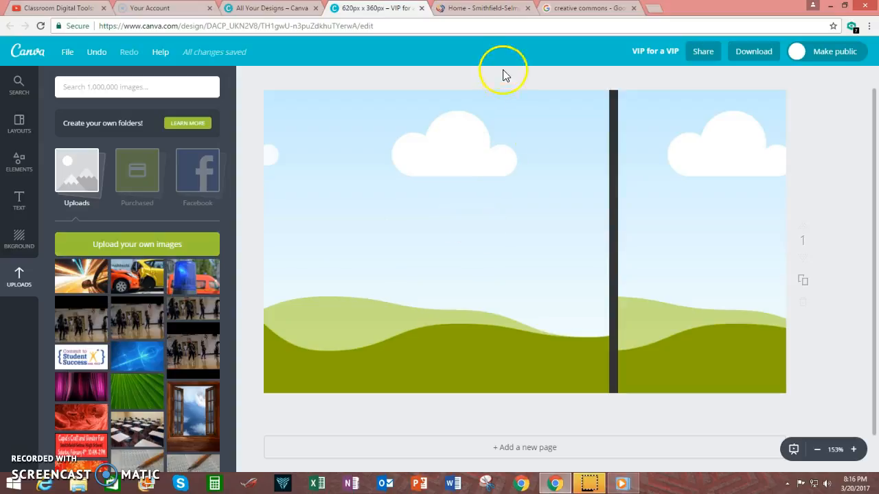
Open CC Search from the Creative Commons results and search Pixabay for "abstract car".
left_click(594, 15)
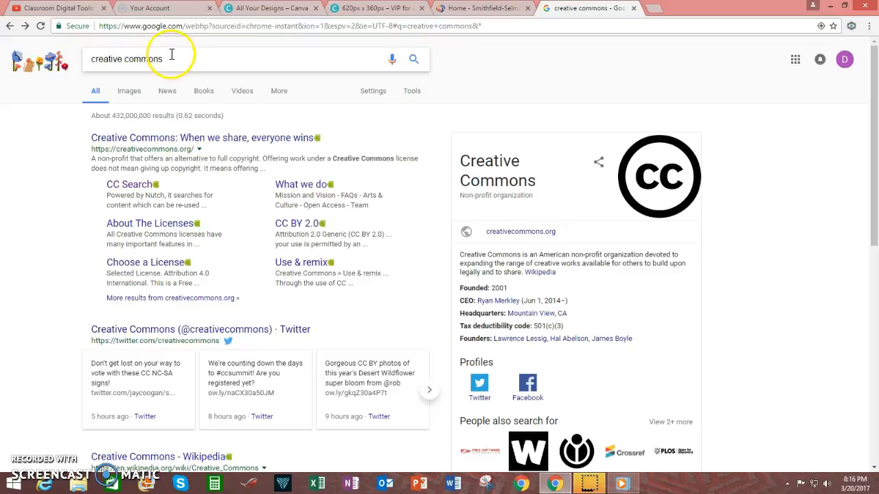
left_click(129, 190)
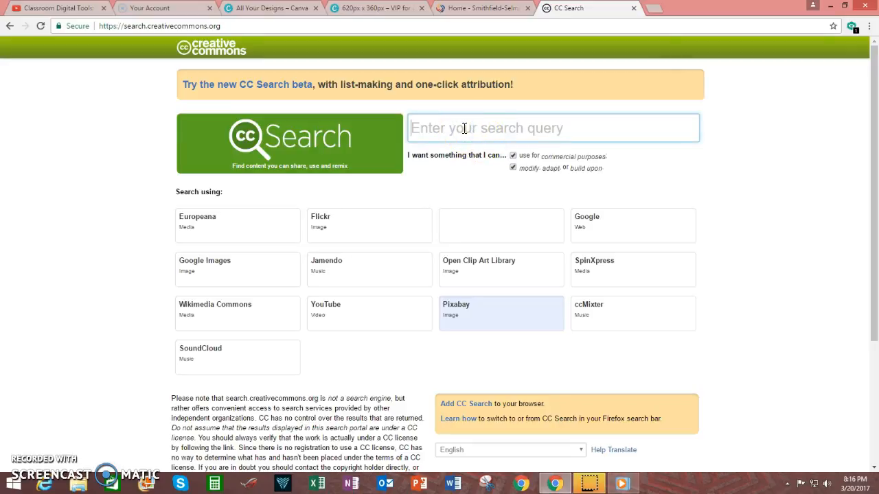
type("abstract car")
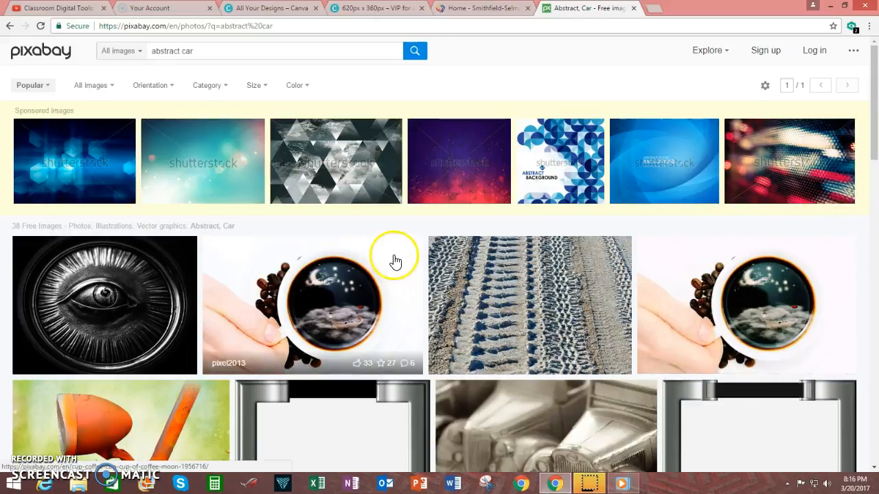
Open the Pixabay photo of light streaks ahead of a car's side mirror and dashboard, and look over its page details.
scroll(419, 264, "down", 8)
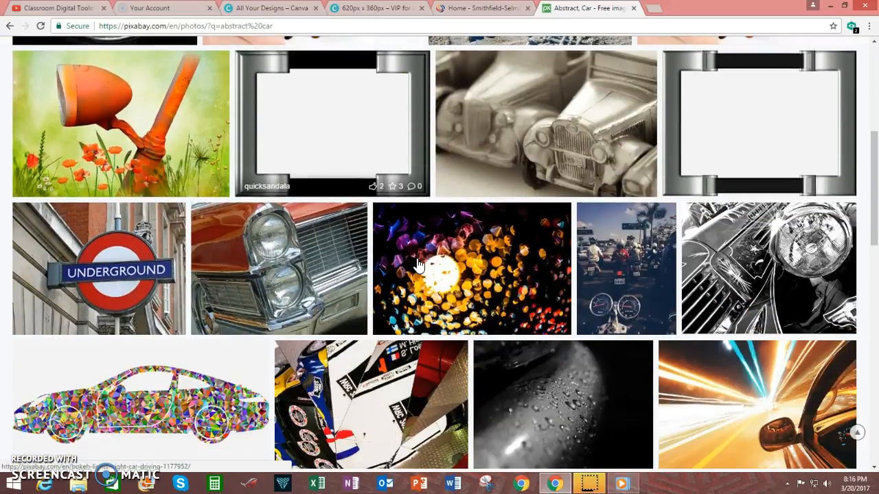
scroll(419, 264, "down", 9)
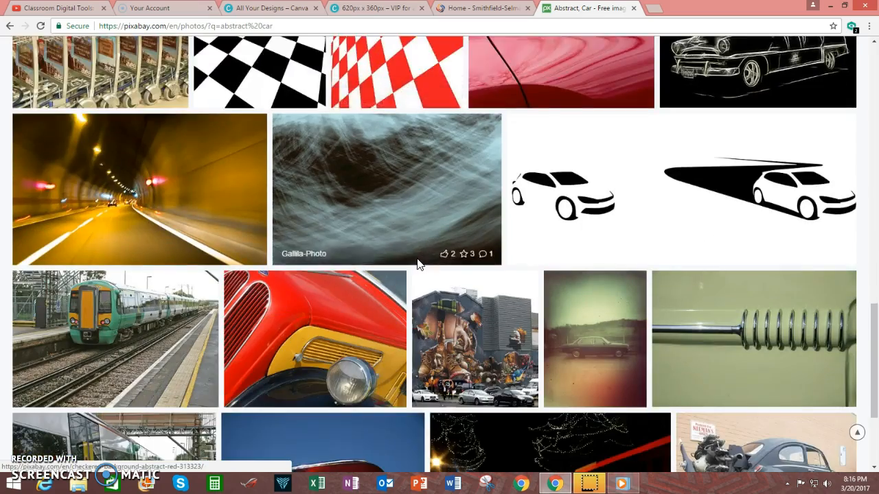
scroll(419, 265, "up", 12)
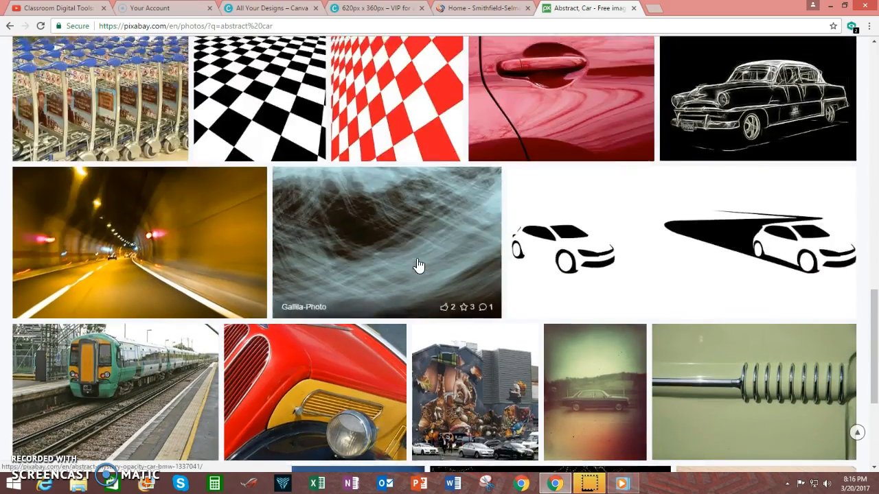
scroll(418, 264, "down", 2)
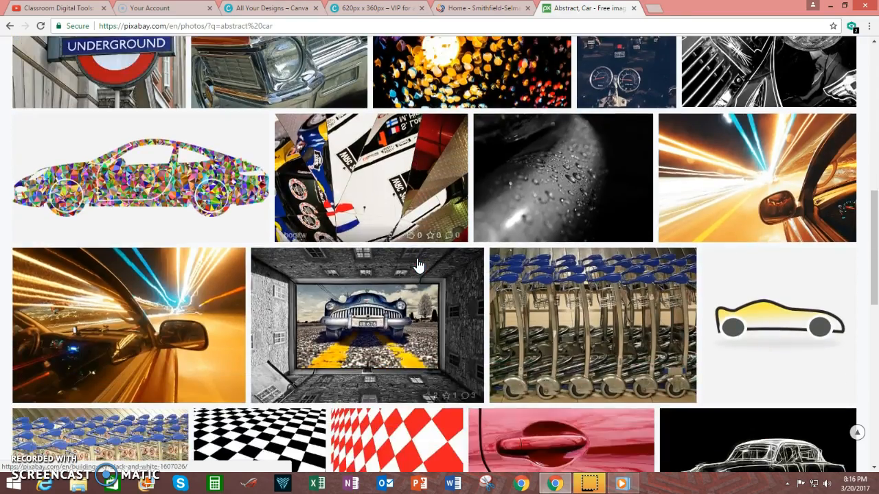
scroll(419, 265, "up", 1)
scroll(419, 264, "down", 1)
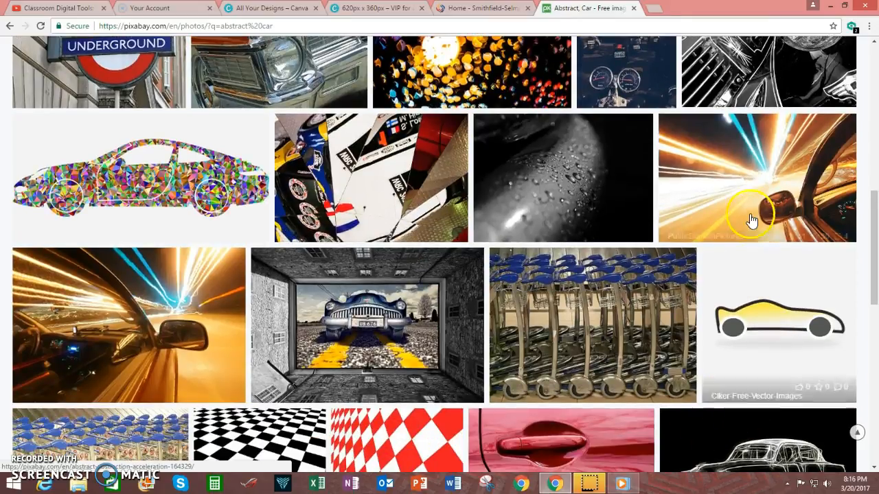
left_click(741, 173)
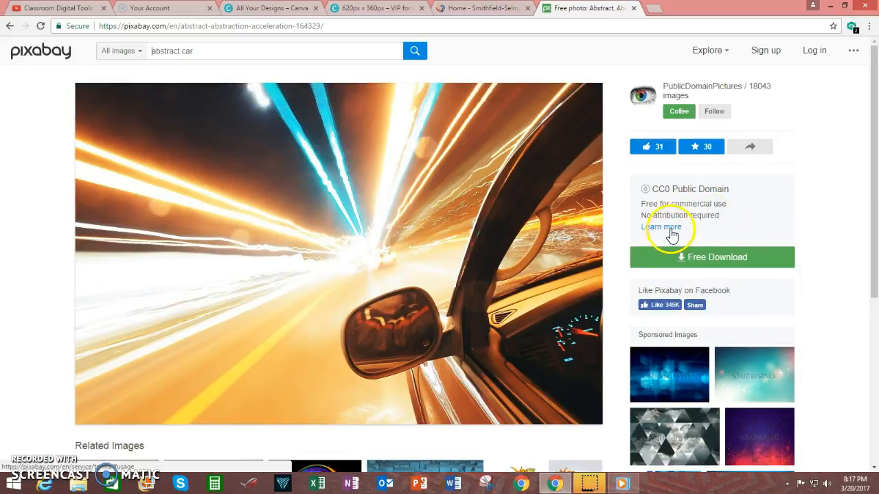
scroll(464, 309, "down", 4)
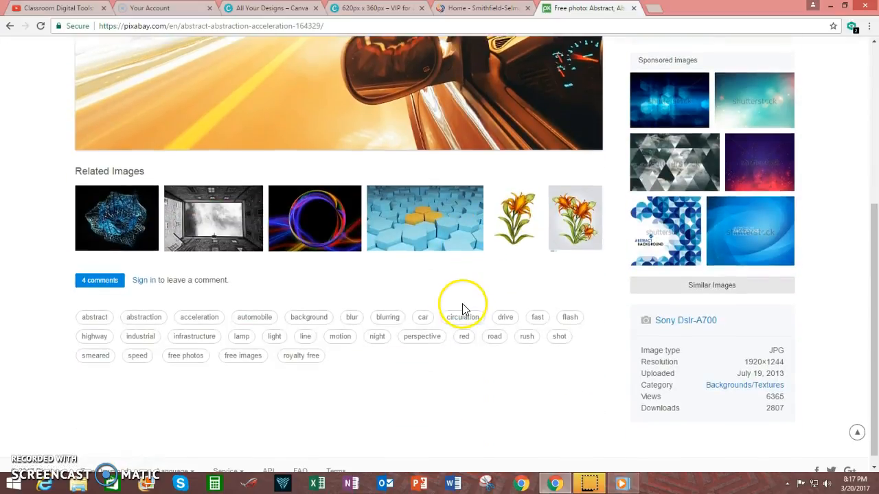
scroll(464, 309, "up", 4)
scroll(463, 306, "down", 2)
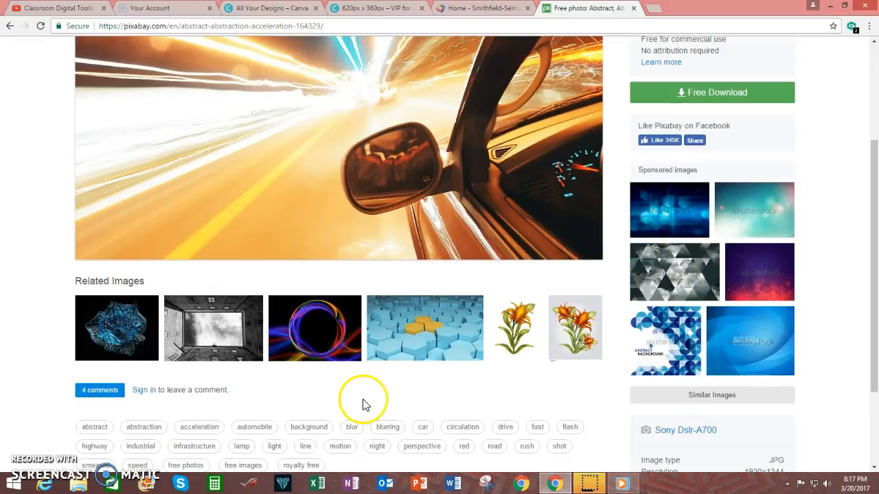
scroll(364, 401, "up", 2)
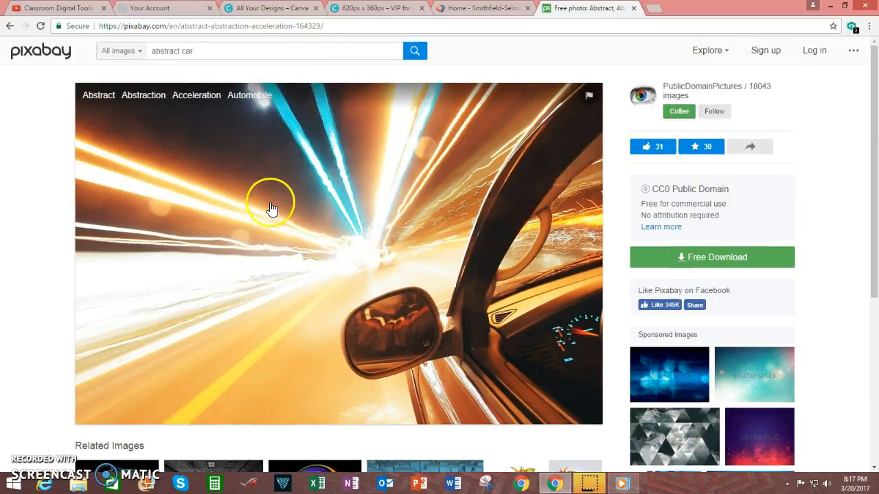
Save the light-streak car photo to the Downloads folder as "vehicle 2" in JPEG format.
right_click(244, 209)
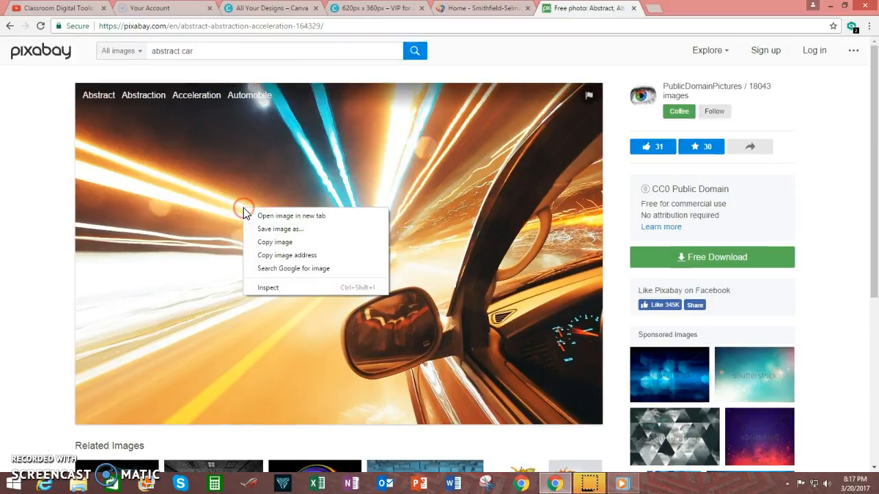
left_click(278, 228)
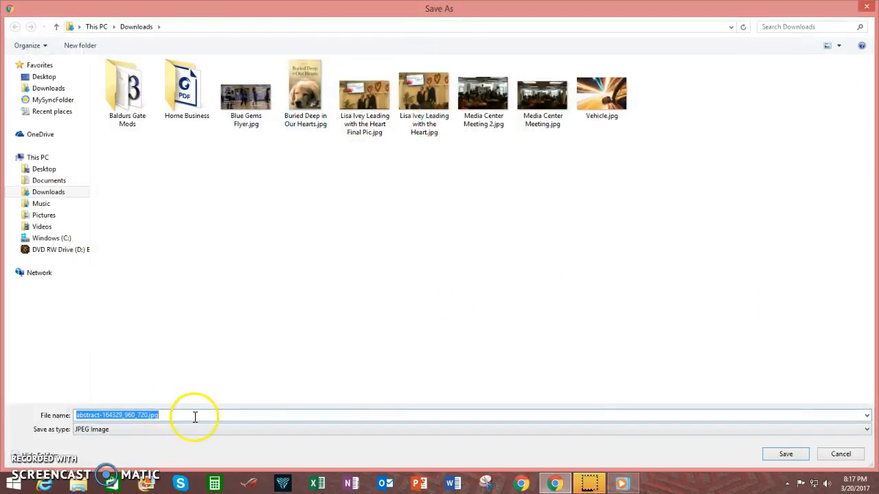
type("v")
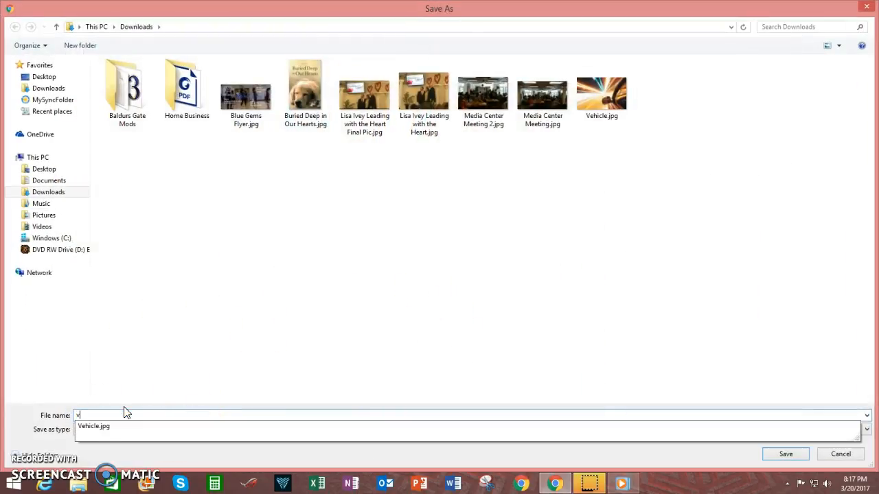
type("ehicle 2")
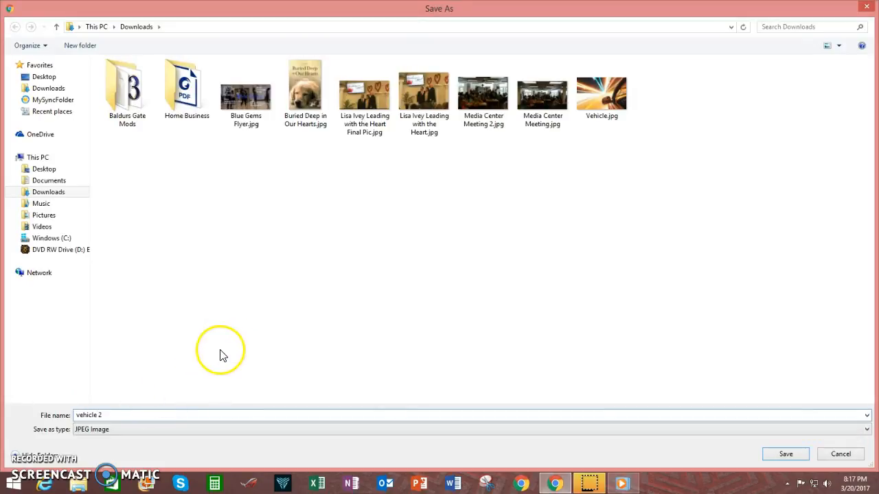
left_click(787, 456)
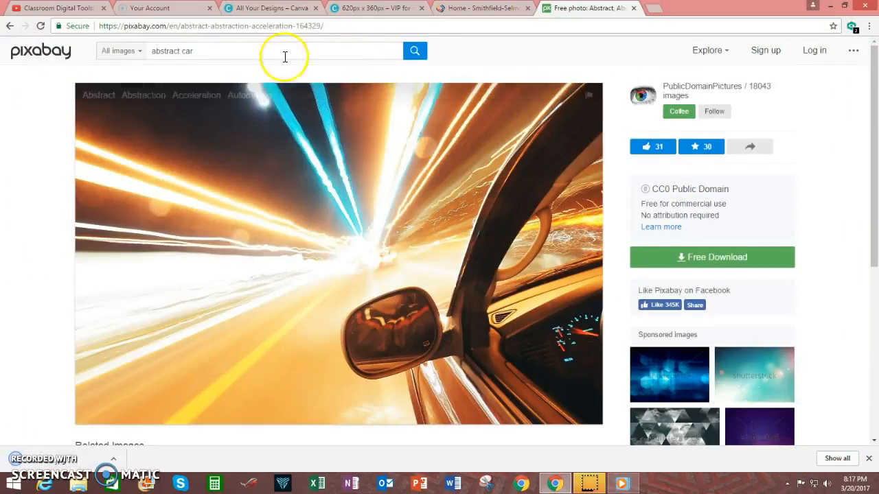
Return to the Canva design, upload the saved car photo and place it in the wide picture frame.
left_click(367, 8)
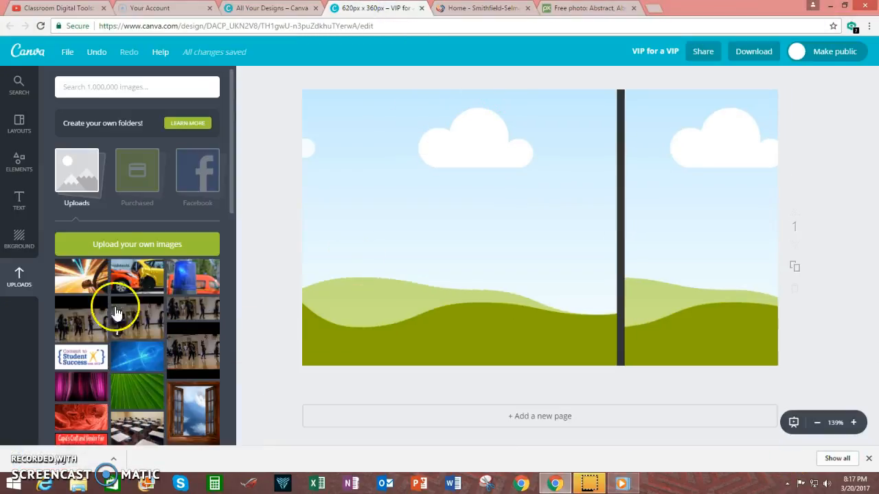
left_click(149, 249)
double_click(194, 185)
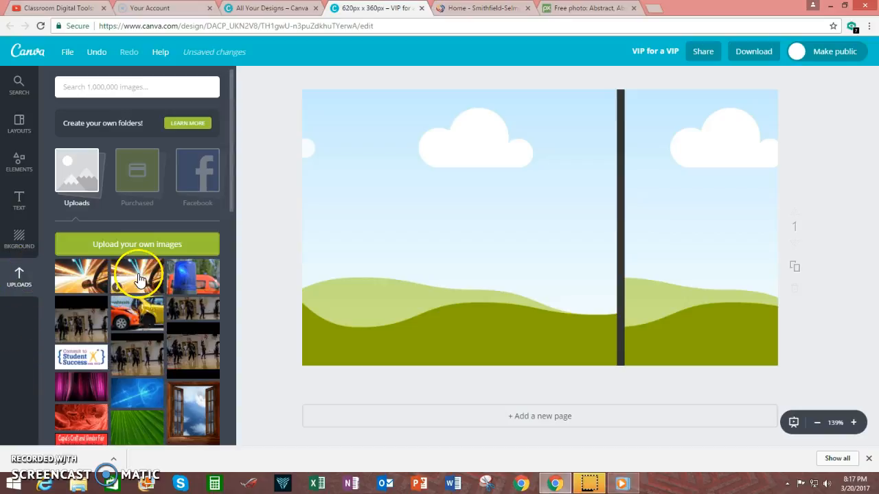
left_click_drag(214, 273, 430, 198)
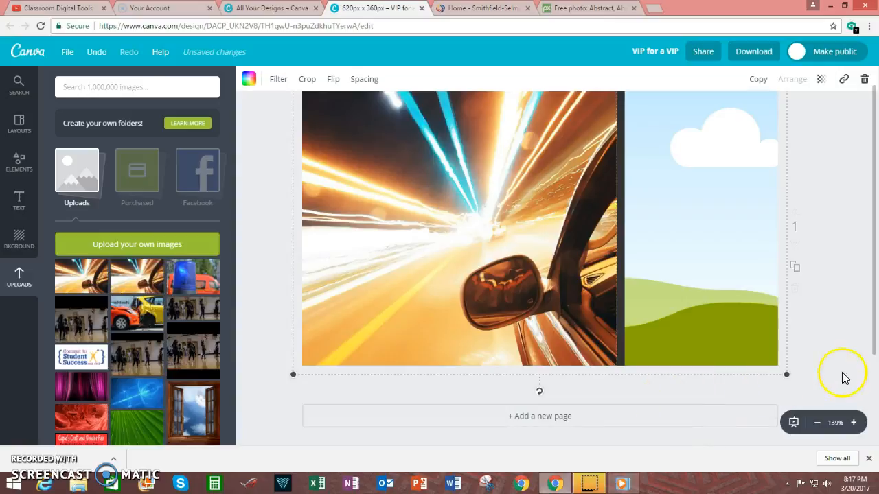
left_click(833, 355)
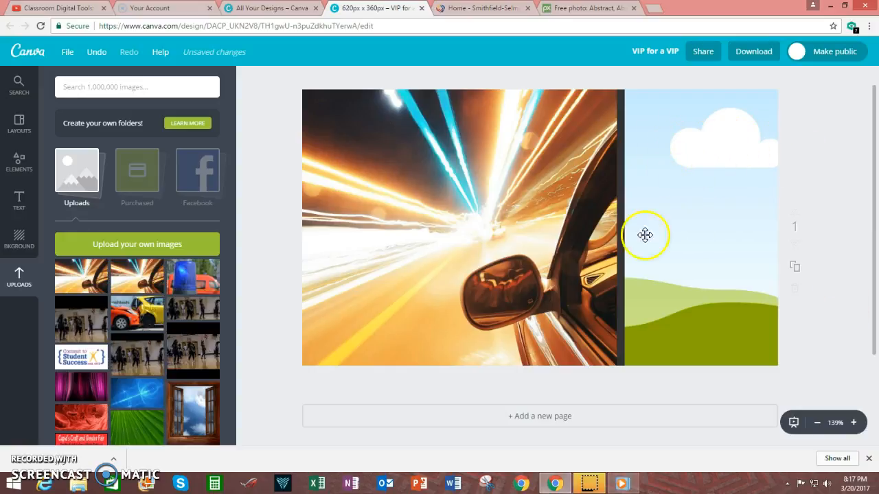
Fill the narrow picture frame with the bright blue from the document colors.
left_click(694, 211)
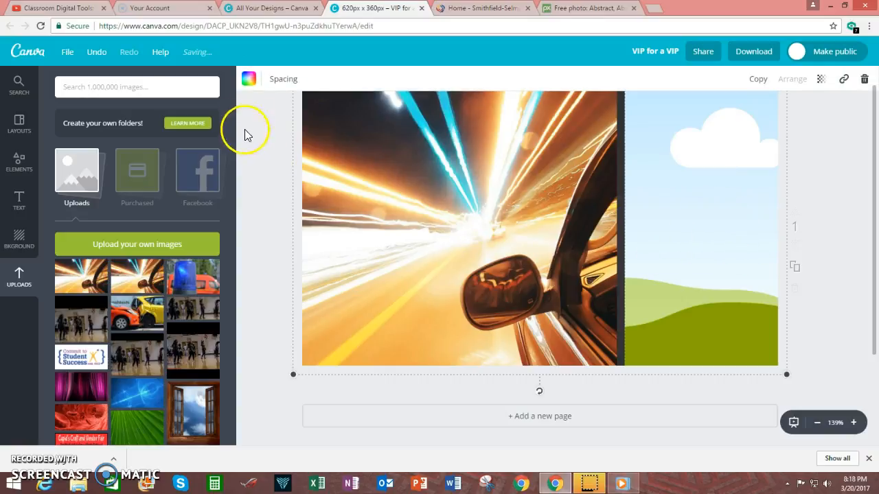
left_click(250, 81)
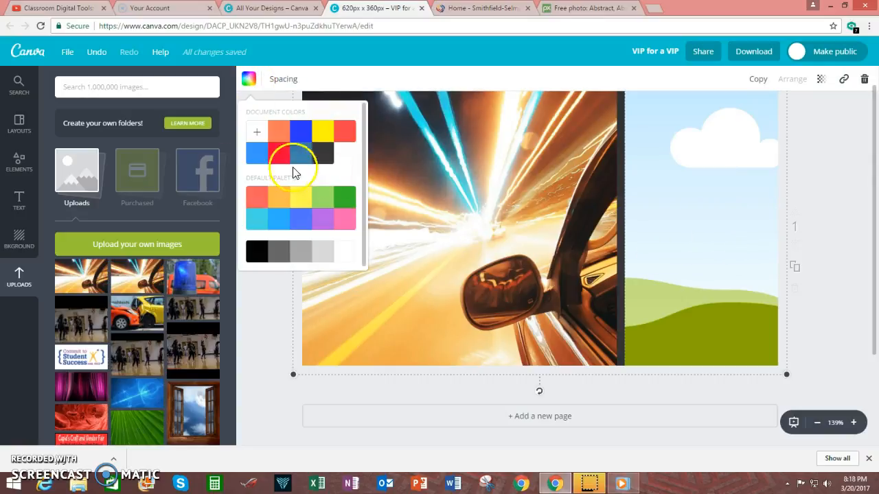
left_click(299, 132)
left_click(830, 313)
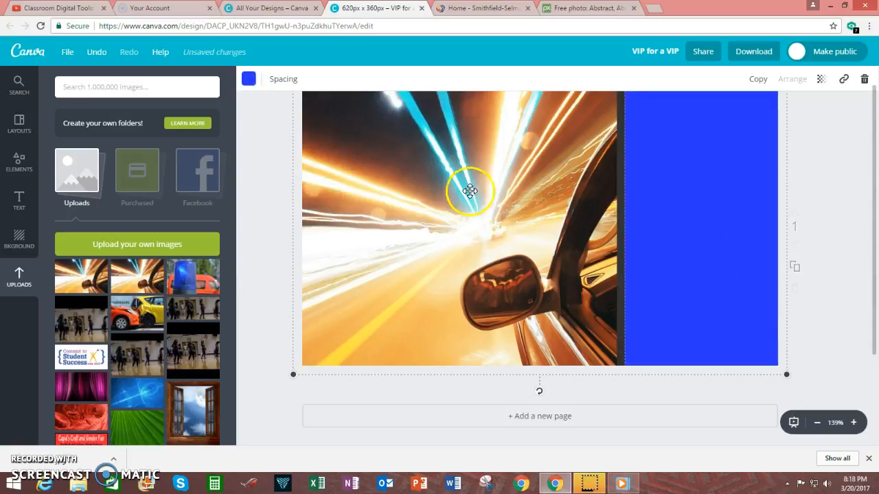
Adjust the narrow frame's blue fill to the custom color 243cff.
left_click(250, 81)
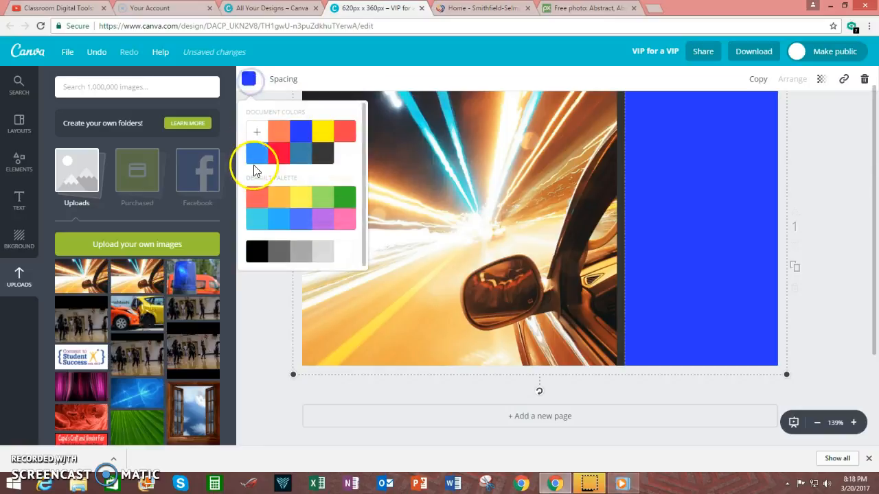
left_click(257, 131)
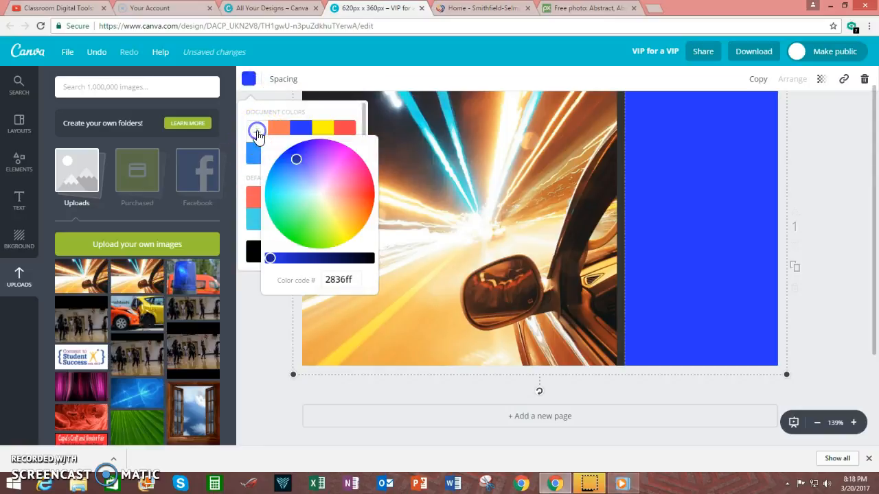
left_click(295, 160)
left_click_drag(295, 160, 297, 160)
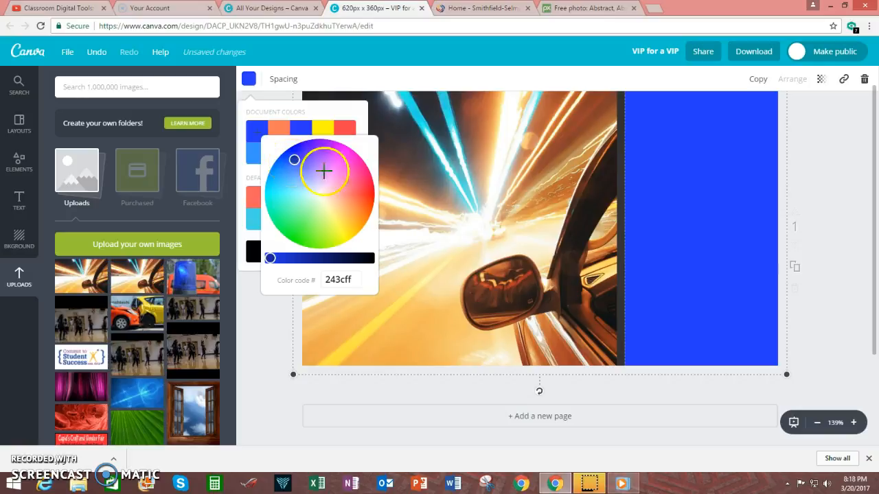
left_click(816, 247)
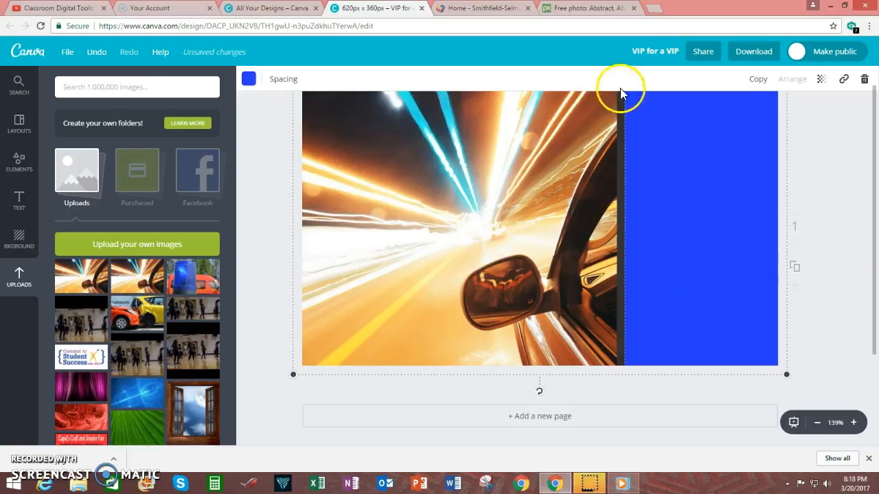
Rename the design "VIP for a VIP V2" and save it.
left_click(663, 51)
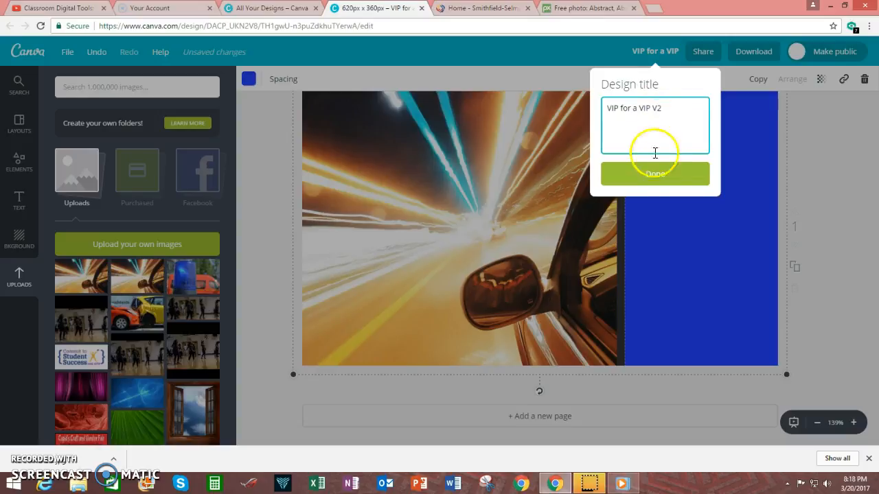
left_click(667, 177)
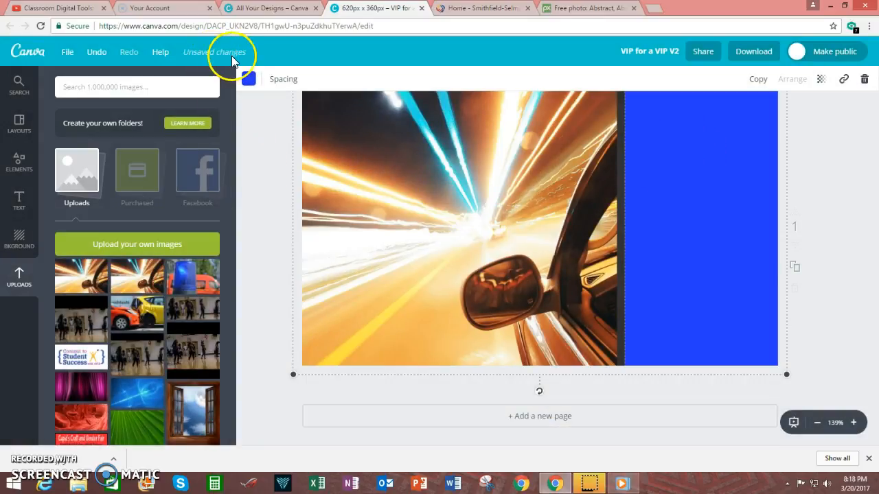
left_click(70, 55)
left_click(66, 147)
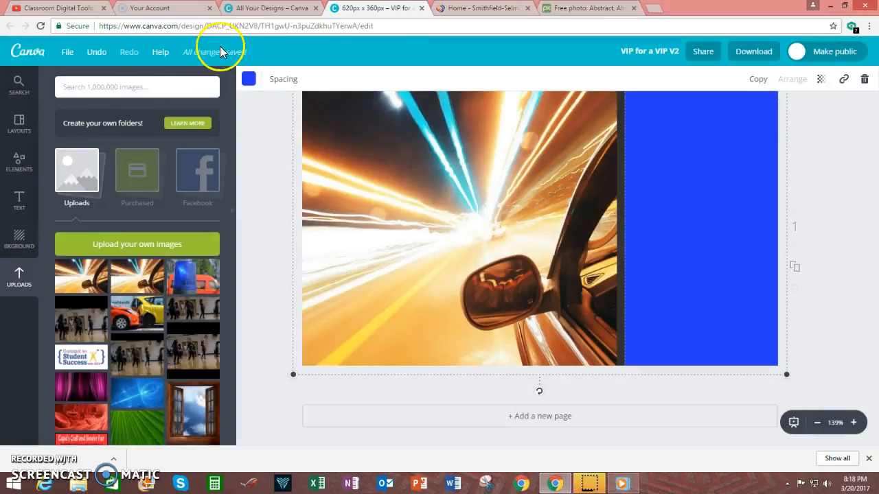
left_click(833, 281)
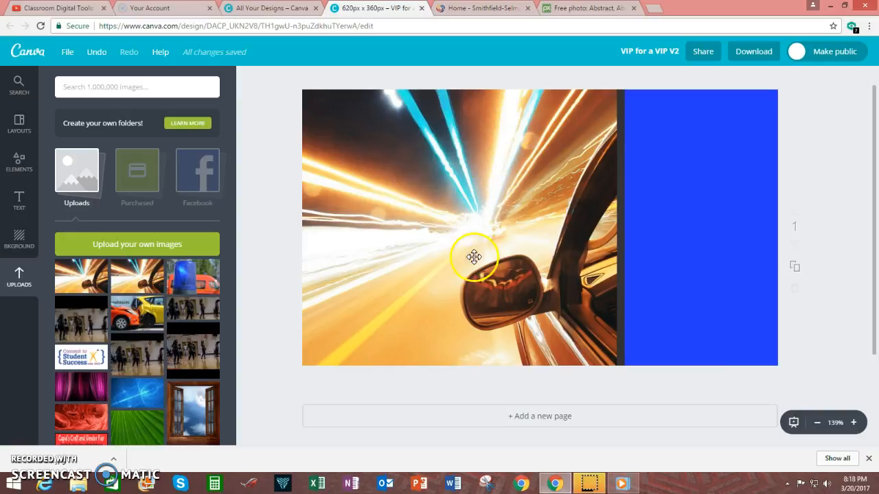
Add the free yellow "Place your text here" ribbon banner from the text designs to the page.
left_click(19, 205)
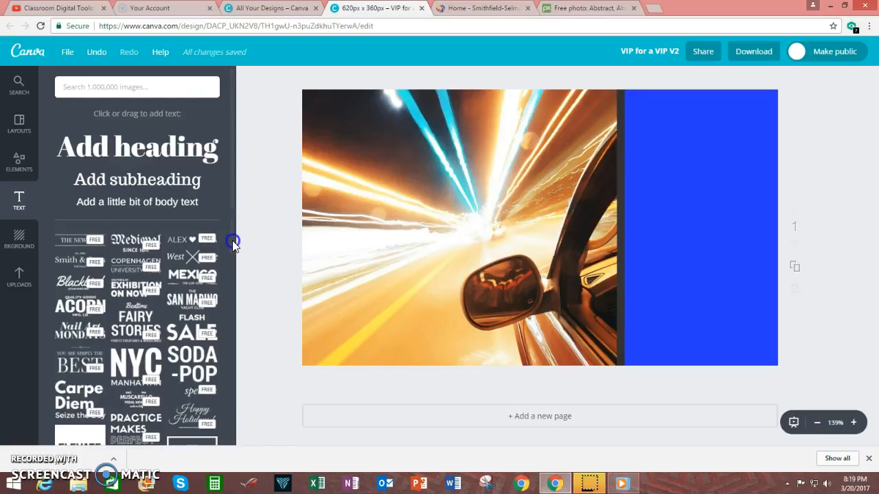
left_click_drag(232, 231, 219, 432)
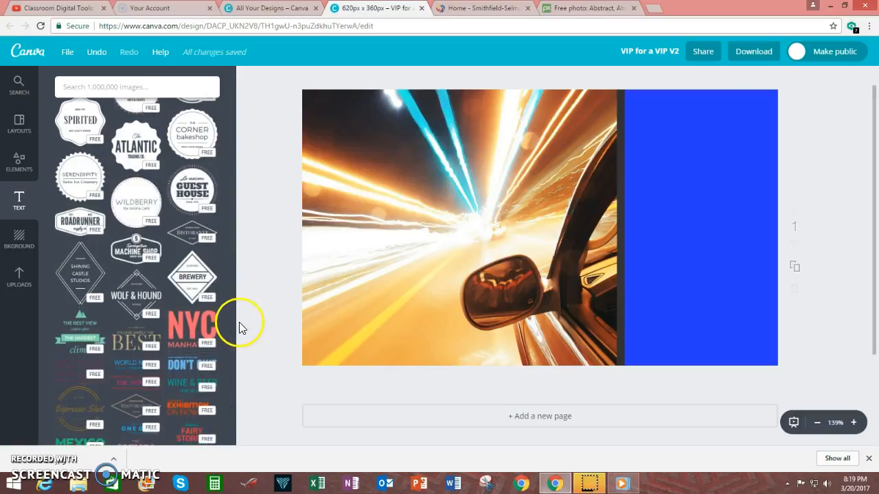
scroll(230, 311, "down", 5)
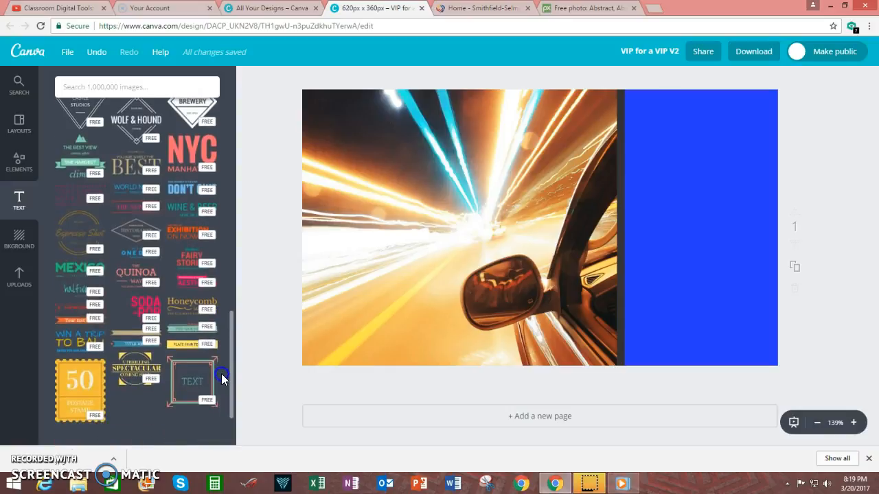
scroll(221, 378, "down", 3)
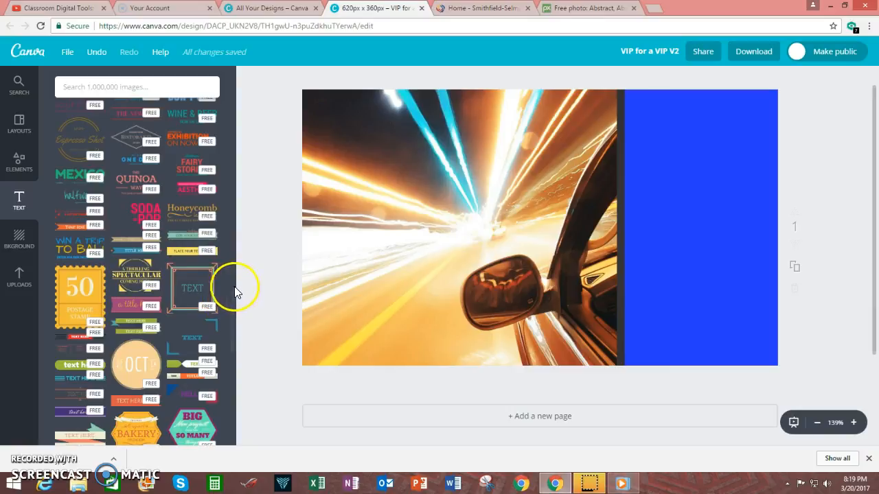
left_click(184, 254)
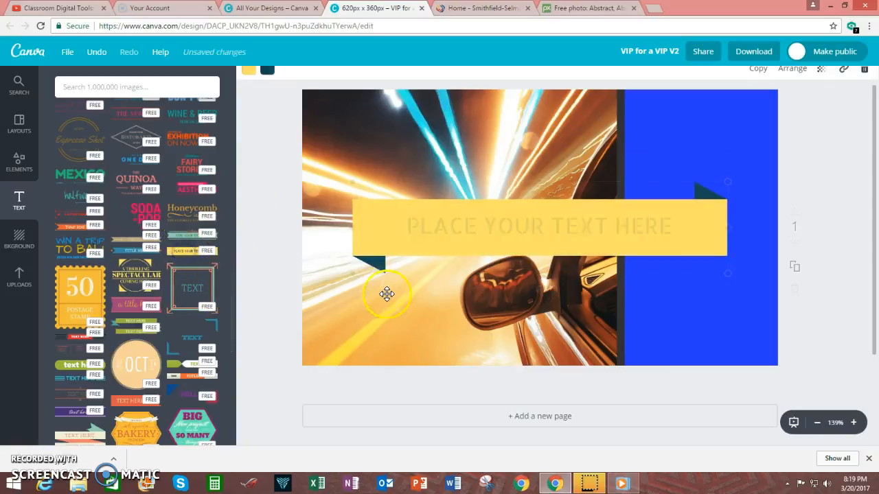
Replace the yellow banner's placeholder with "Vehicle Injury Prevention", "for a" and "Very Important Person" on three lines.
left_click(584, 228)
left_click(586, 229)
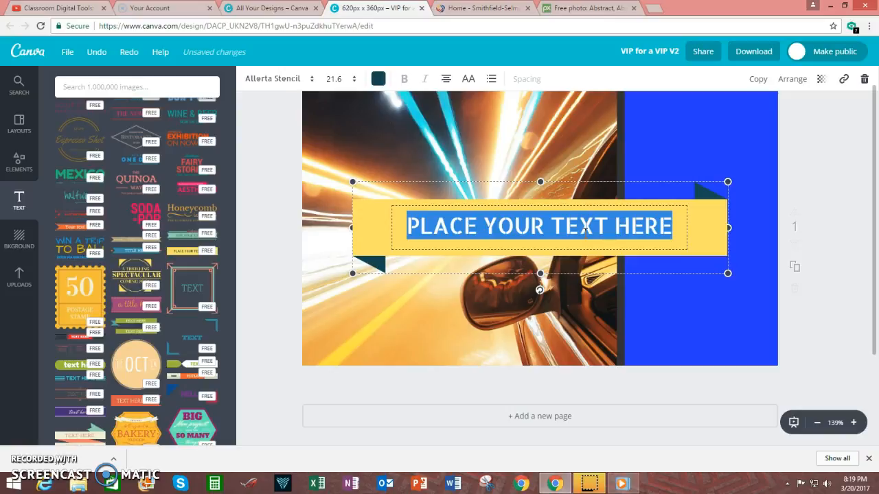
type("V")
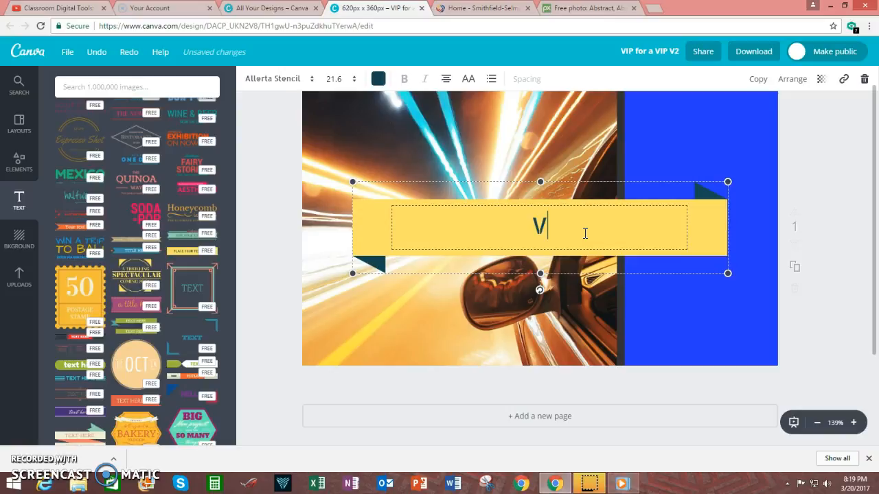
type("ehicle Injuu")
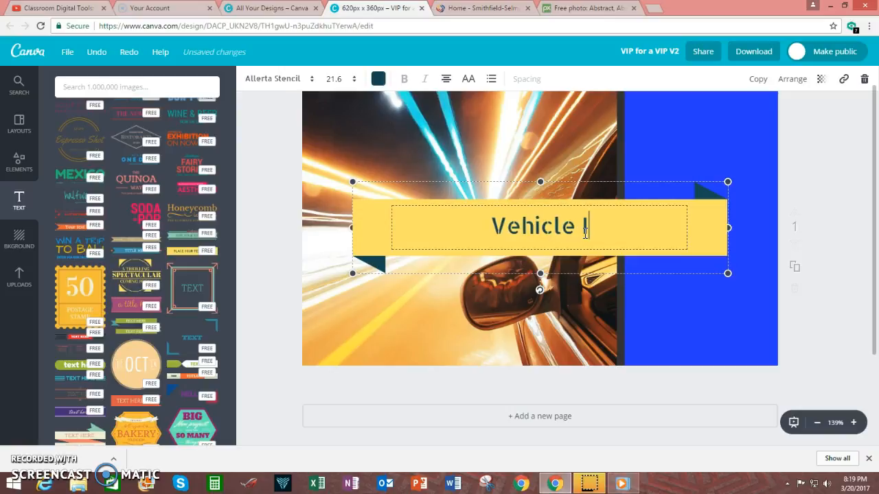
key("BackSpace")
key("BackSpace")
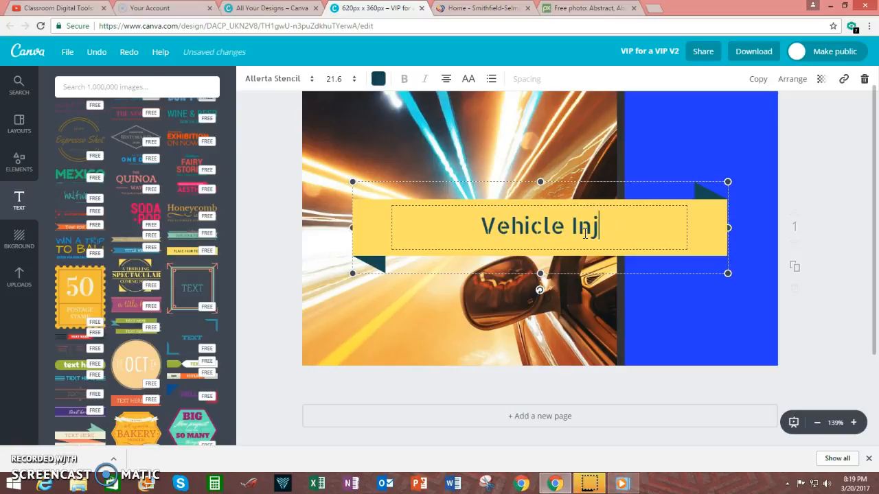
type("ury P")
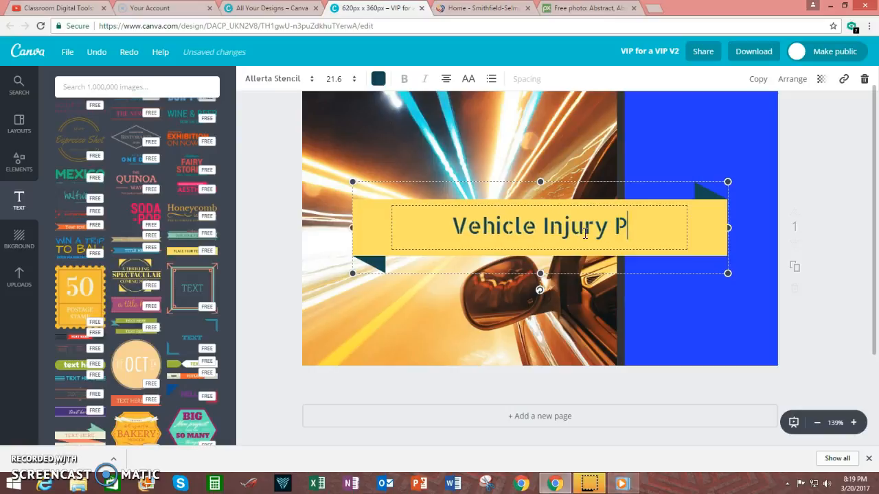
type("revention")
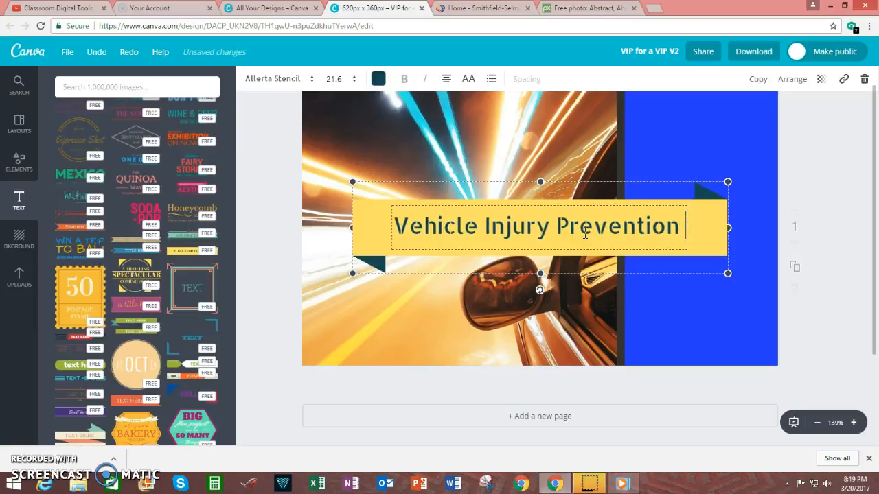
key("BackSpace")
key("Return")
type("f")
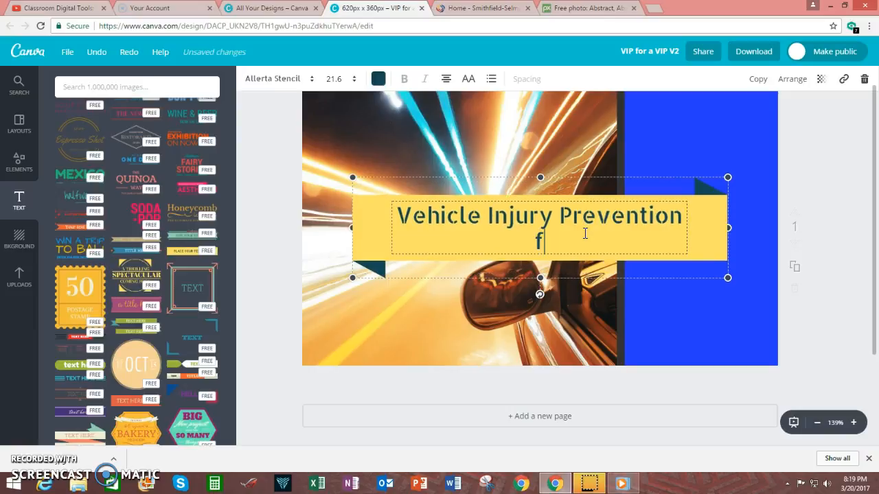
type("or a")
key("Return")
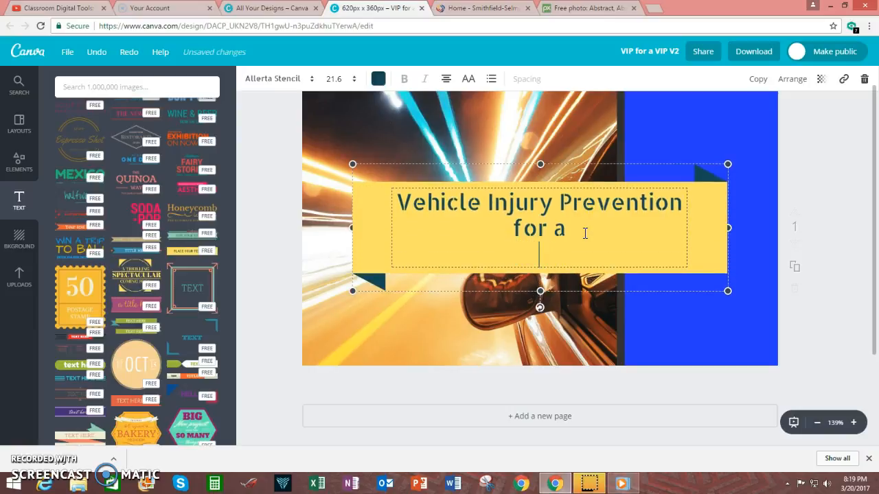
type("Very Important Person")
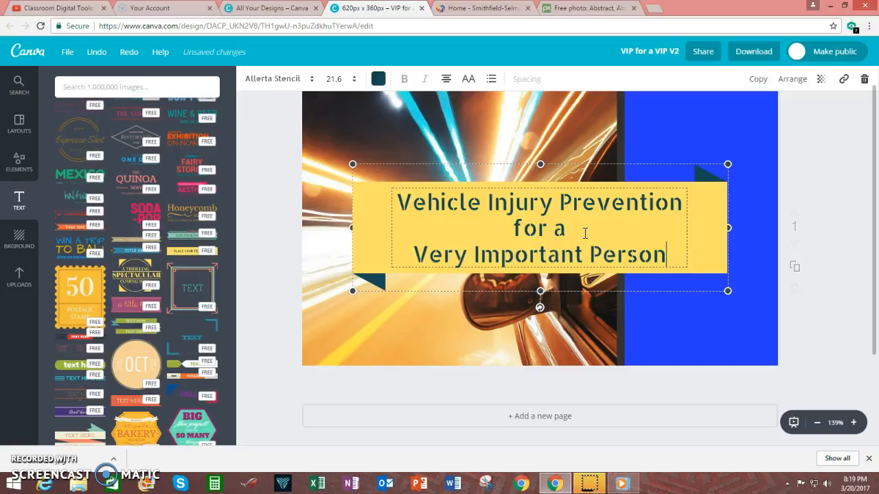
left_click(508, 330)
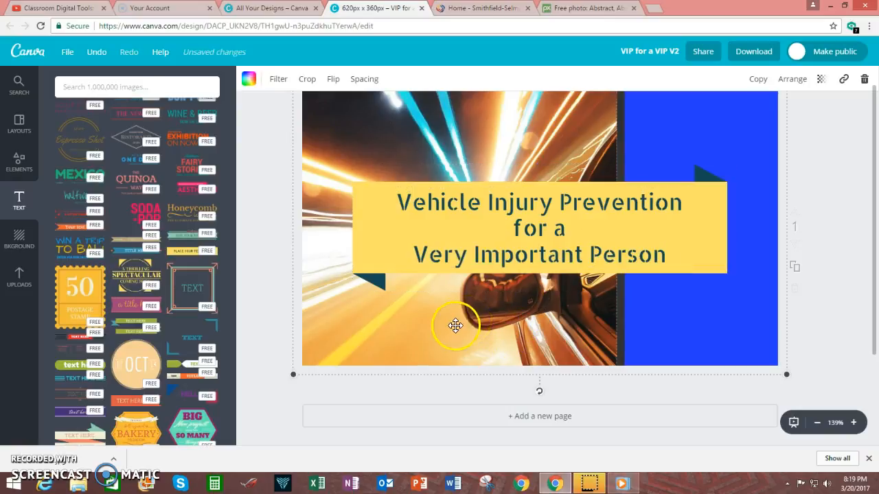
Move the yellow banner up over the photo and tilt it diagonally so the text rises toward the upper right.
left_click_drag(591, 225, 506, 176)
double_click(487, 220)
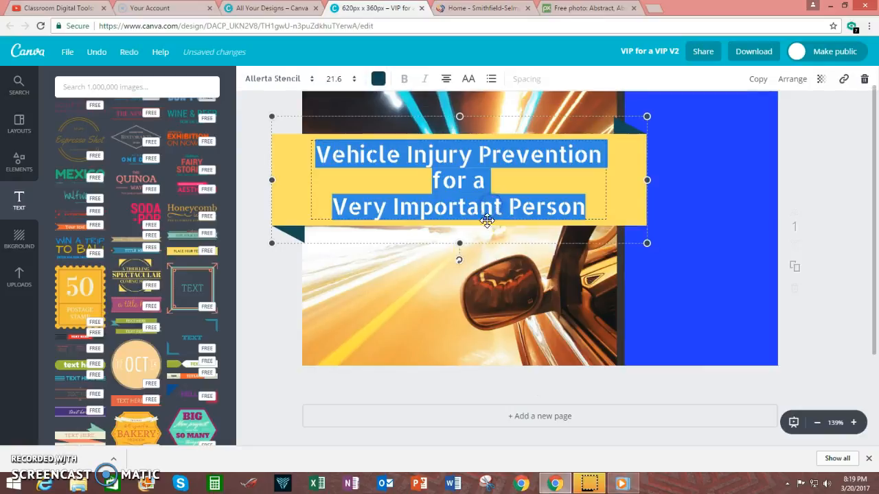
left_click_drag(459, 261, 503, 248)
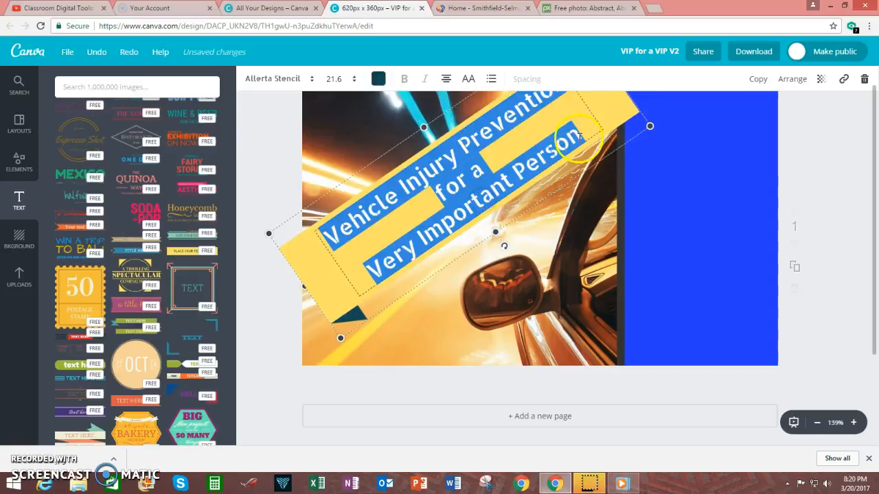
Set the banner's text size to 16 and move the banner toward the photo's upper-left corner.
left_click(354, 80)
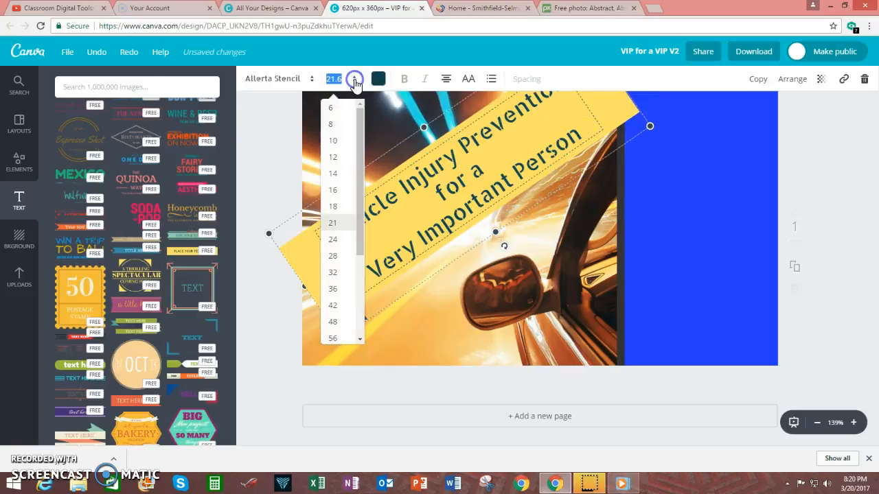
left_click(333, 190)
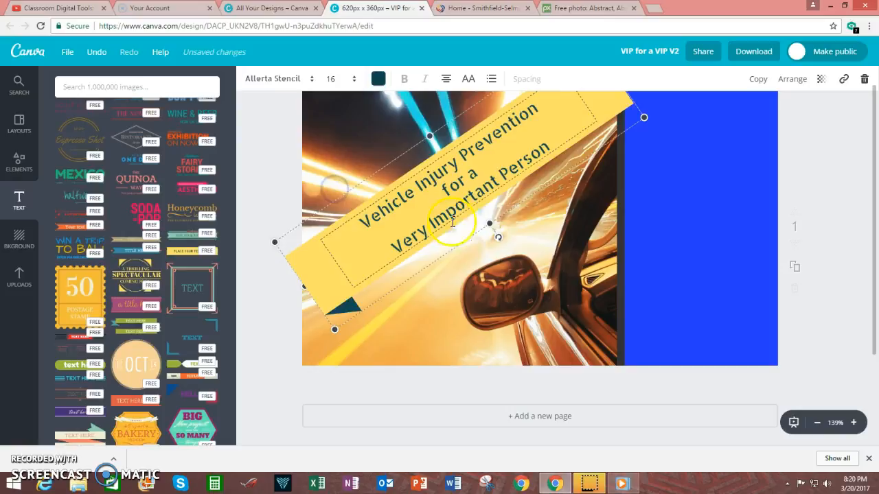
left_click(526, 220)
left_click_drag(446, 203, 374, 178)
Set the banner's text size to 14 and shift the banner slightly down so its full text sits on the photo.
left_click(471, 153)
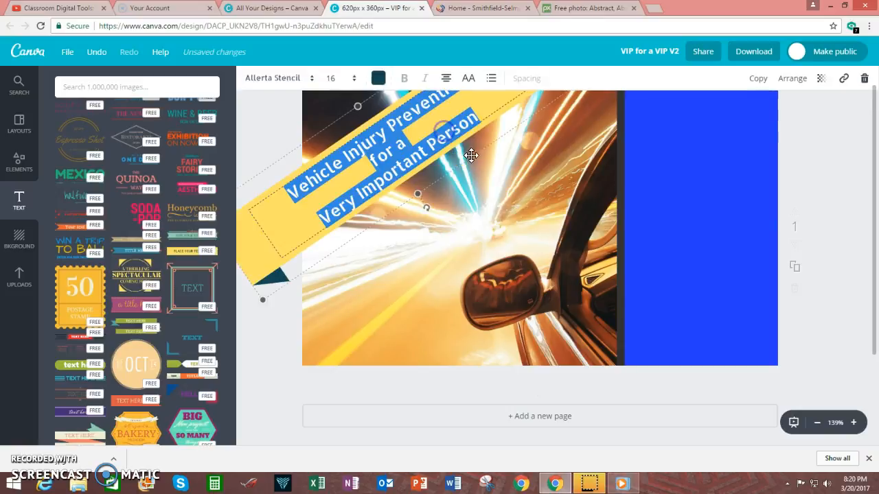
left_click(356, 79)
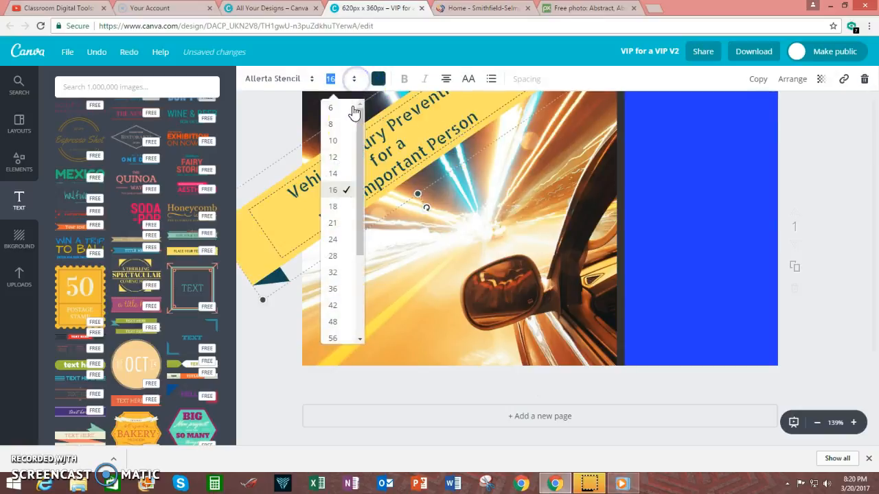
left_click(332, 173)
left_click(477, 203)
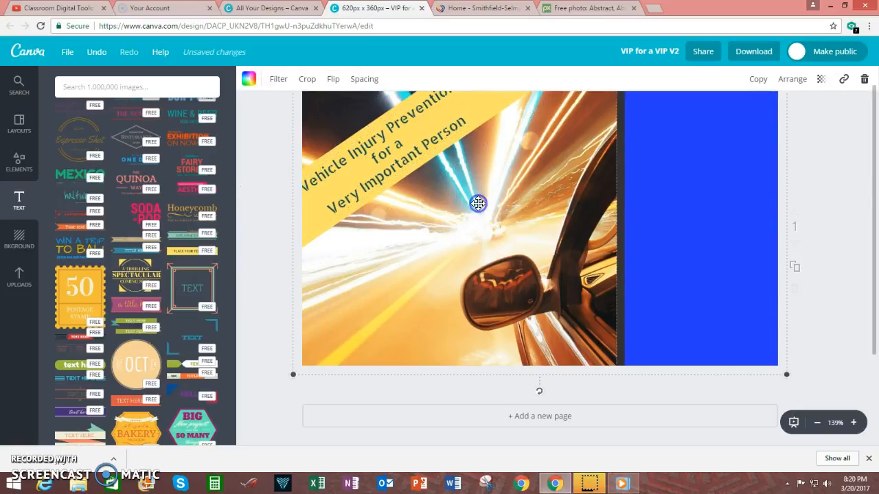
left_click_drag(381, 160, 394, 179)
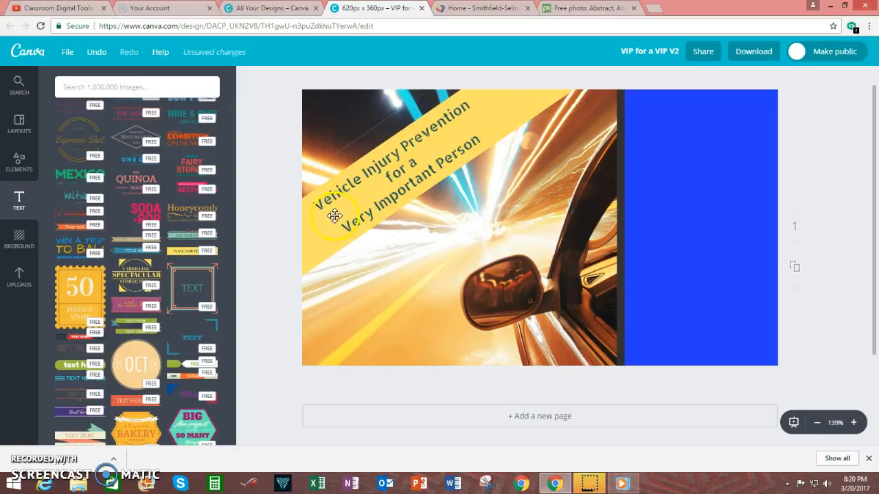
Change the banner's yellow fill to the red document color.
double_click(492, 115)
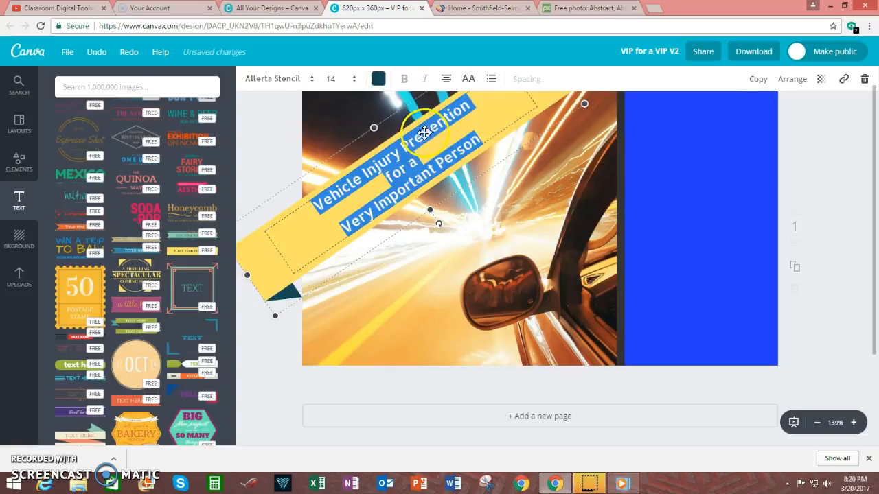
left_click(546, 101)
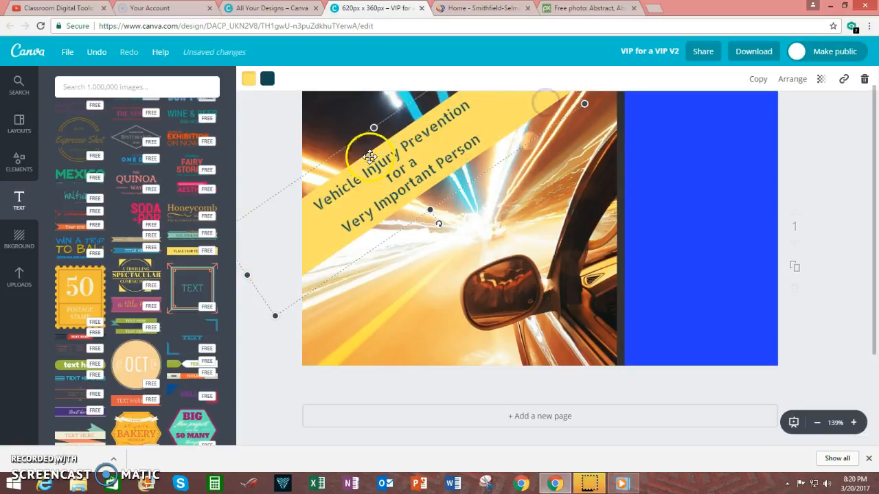
left_click(249, 80)
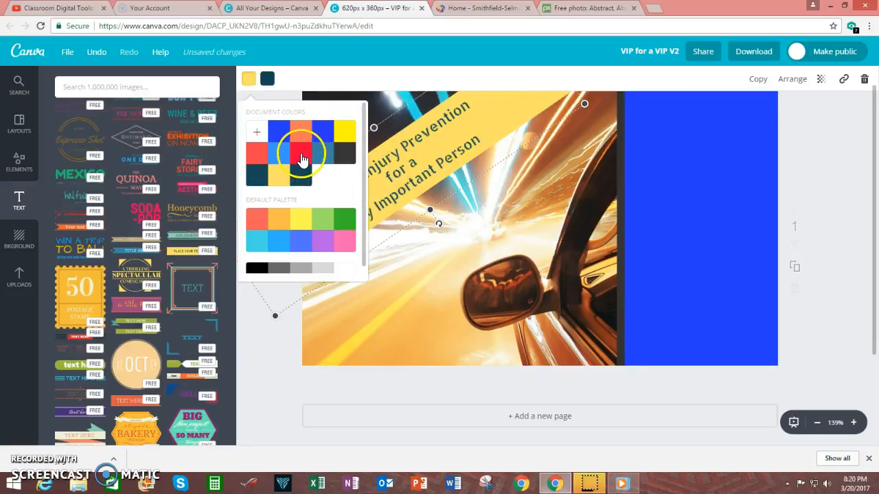
left_click(302, 158)
left_click(514, 228)
Change the font of the banner's three text lines to Fredoka One.
left_click(420, 181)
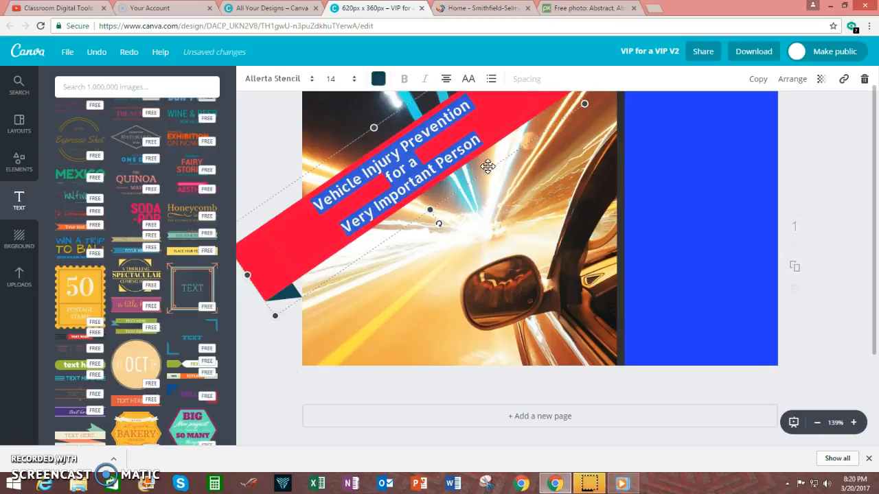
left_click(315, 88)
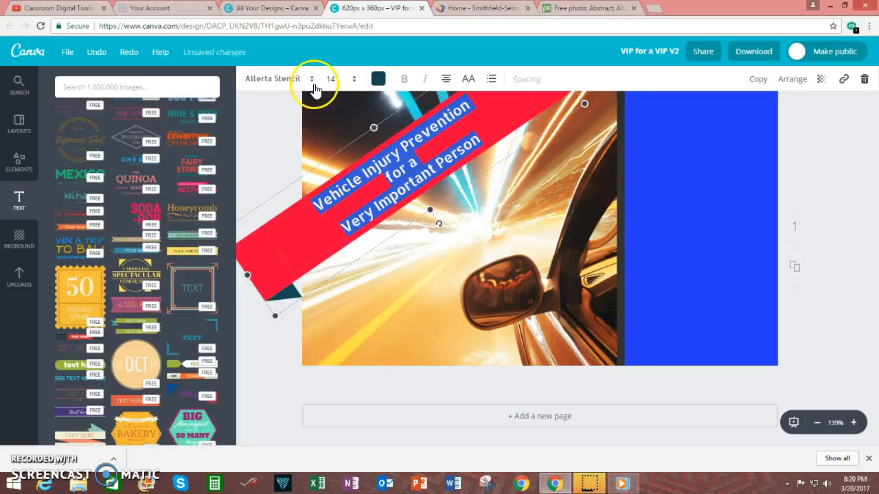
left_click(312, 81)
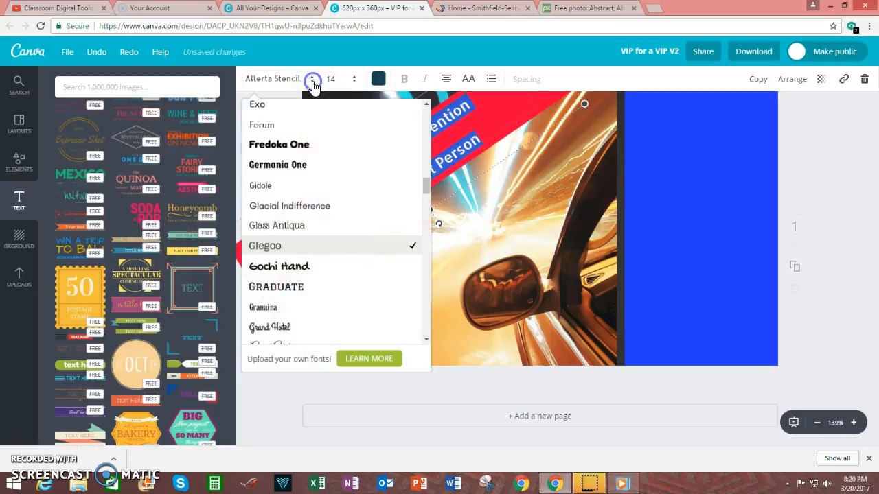
left_click(284, 143)
left_click(527, 212)
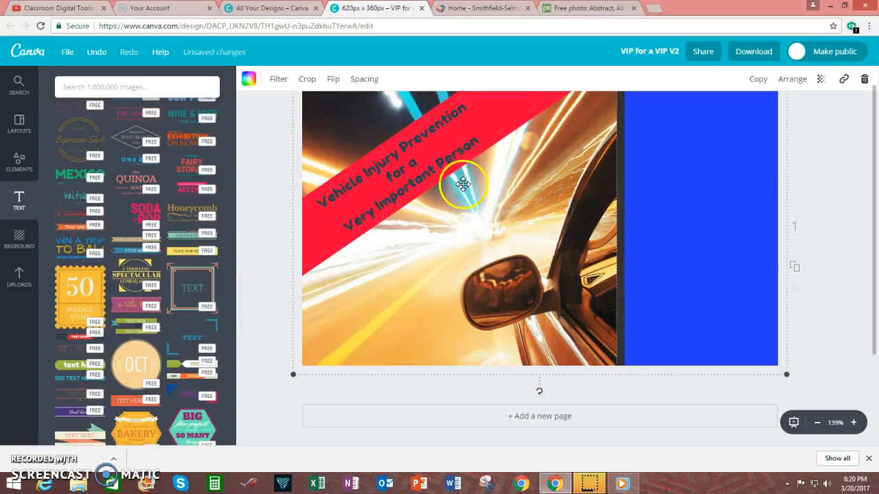
left_click(492, 205)
mouse_move(490, 208)
left_mouse_down()
mouse_move(453, 151)
mouse_move(408, 183)
mouse_move(387, 178)
left_mouse_up()
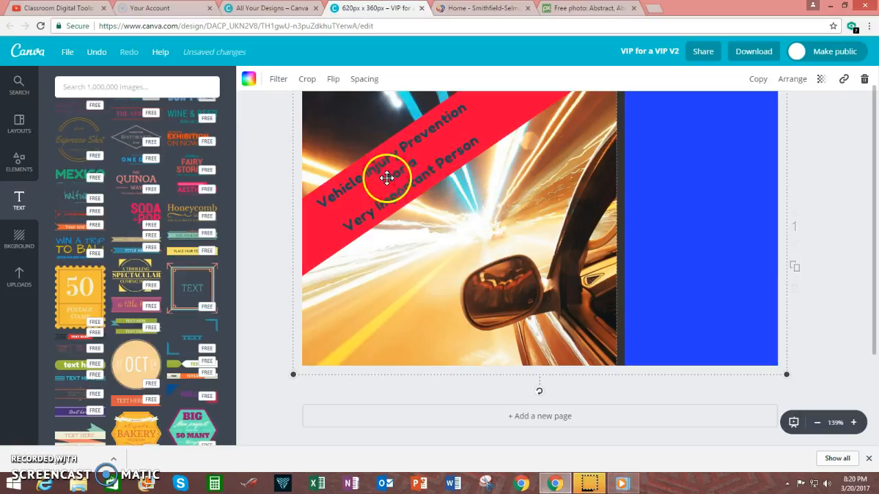
left_click(833, 289)
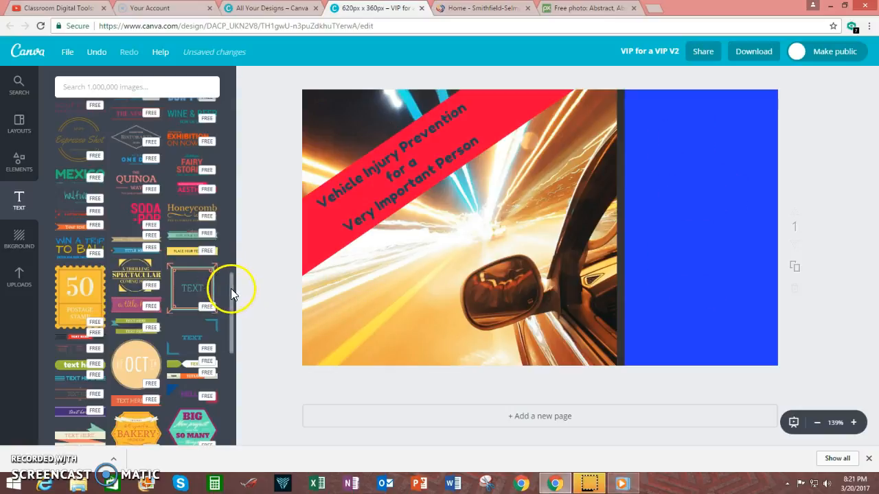
Add a subheading reading "March 21st" and place it at the top of the blue panel.
scroll(230, 288, "down", 5)
left_click_drag(259, 206, 256, 81)
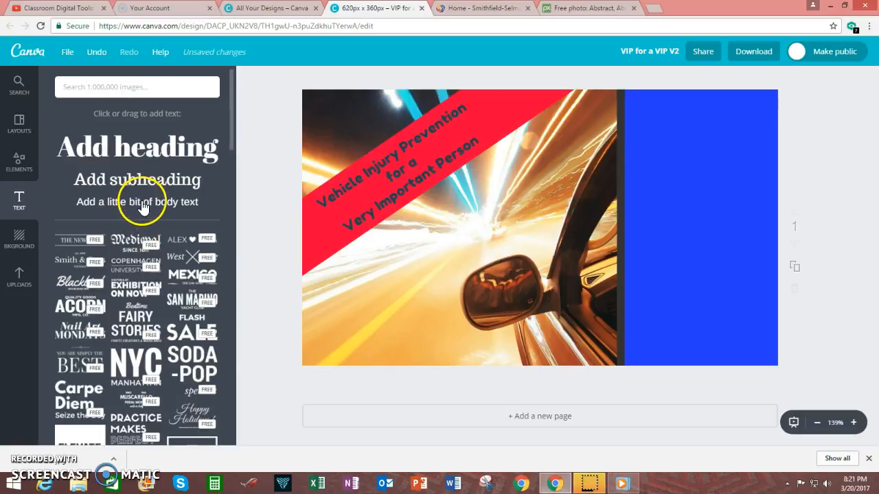
left_click(123, 178)
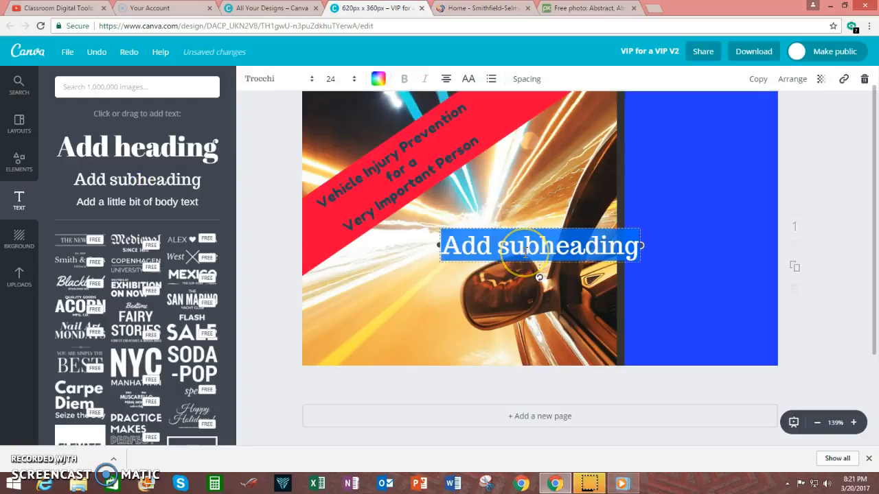
type("Sm")
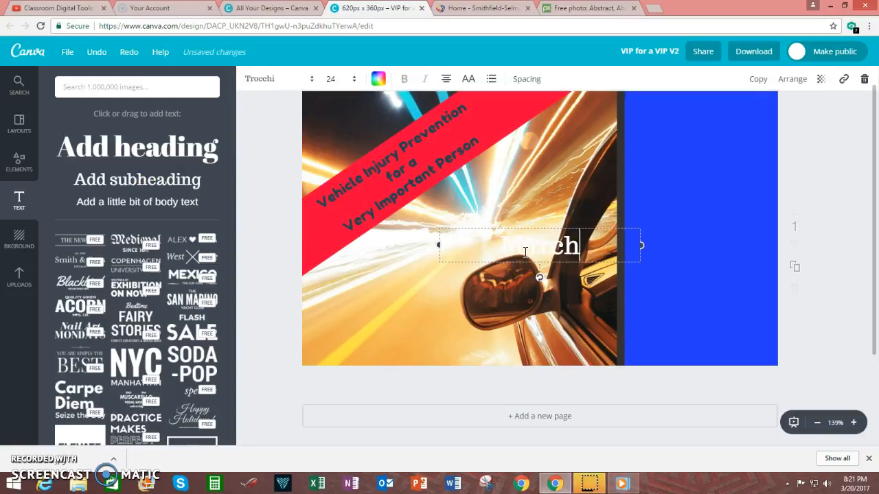
type("rch 21st")
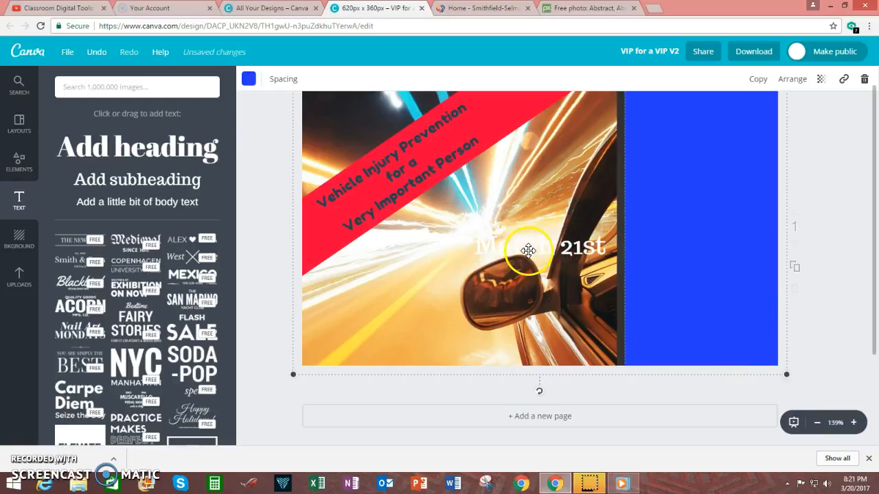
left_click_drag(528, 251, 684, 118)
Shorten the date on the blue panel to "March 21".
left_click(746, 119)
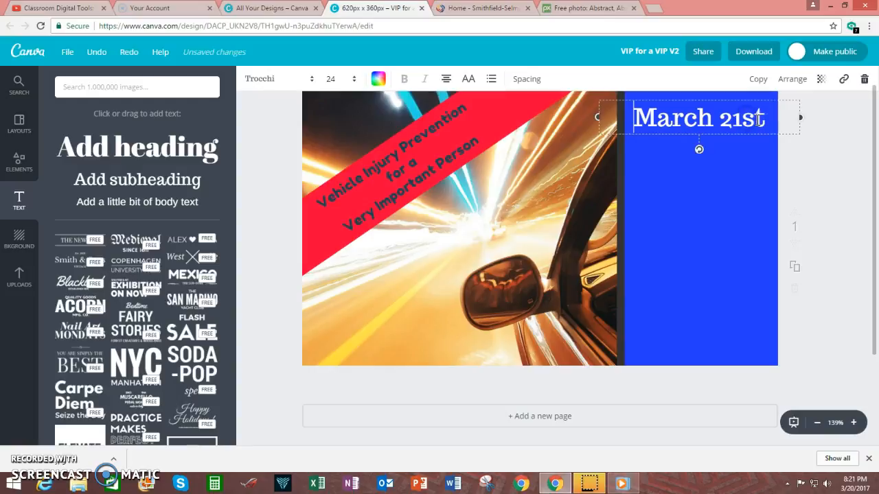
left_click(739, 192)
key("BackSpace")
key("BackSpace")
left_click(739, 180)
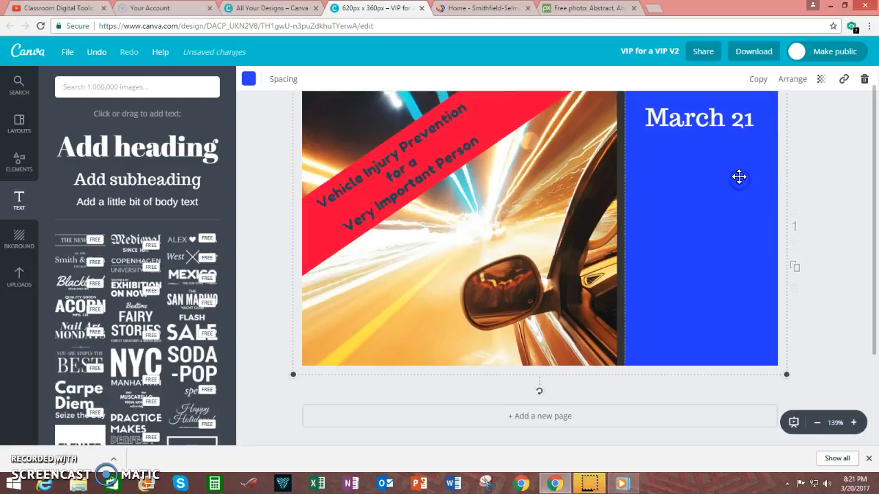
Change the date's font to Abril Fatface.
left_click(759, 118)
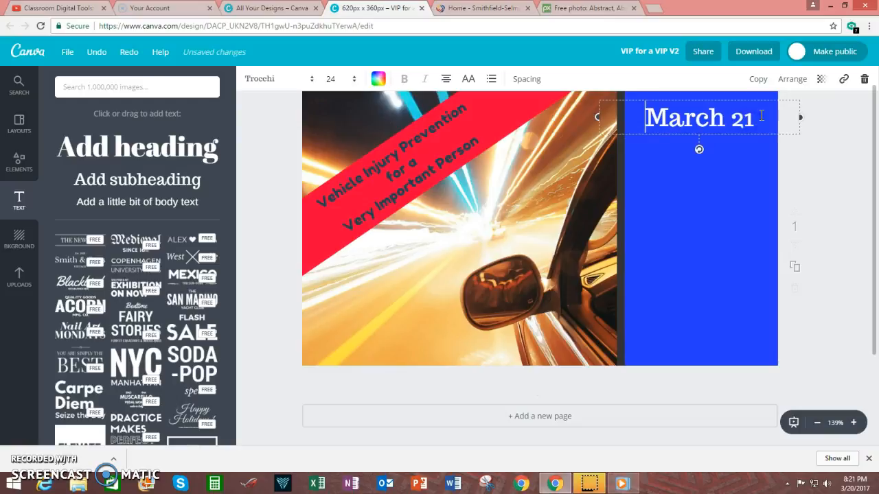
left_click(304, 83)
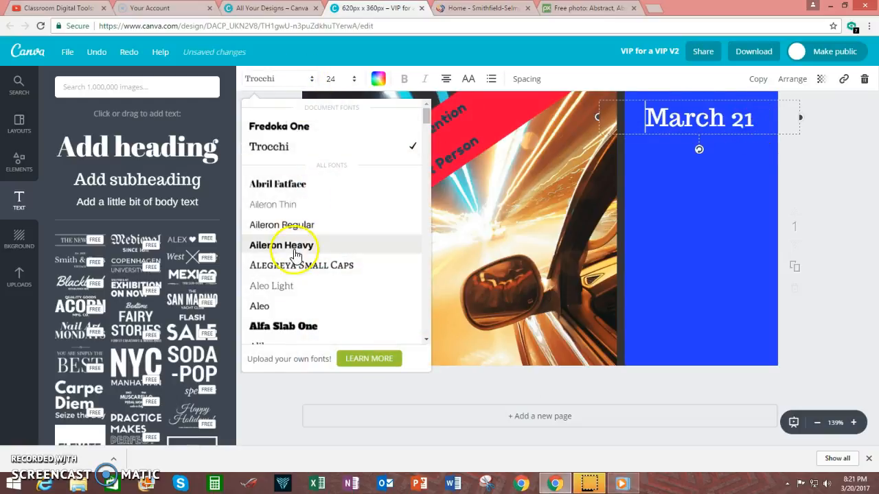
left_click(288, 183)
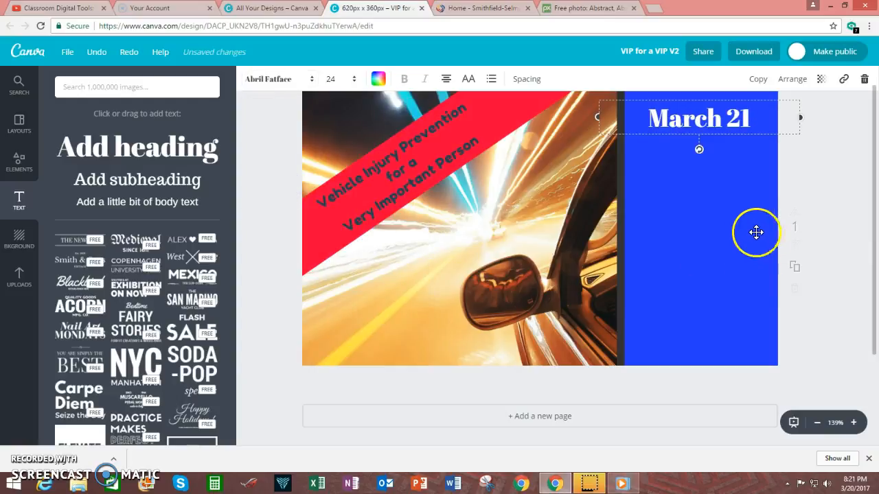
left_click(737, 208)
left_click(735, 191)
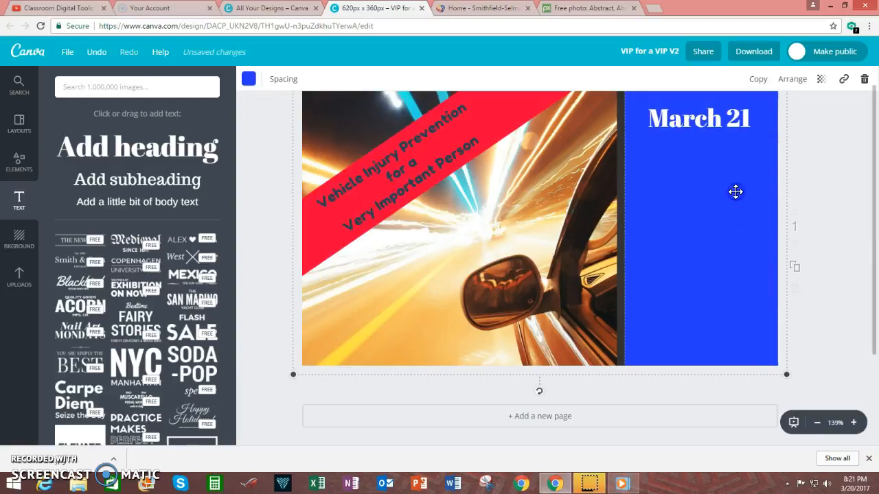
left_click(687, 138)
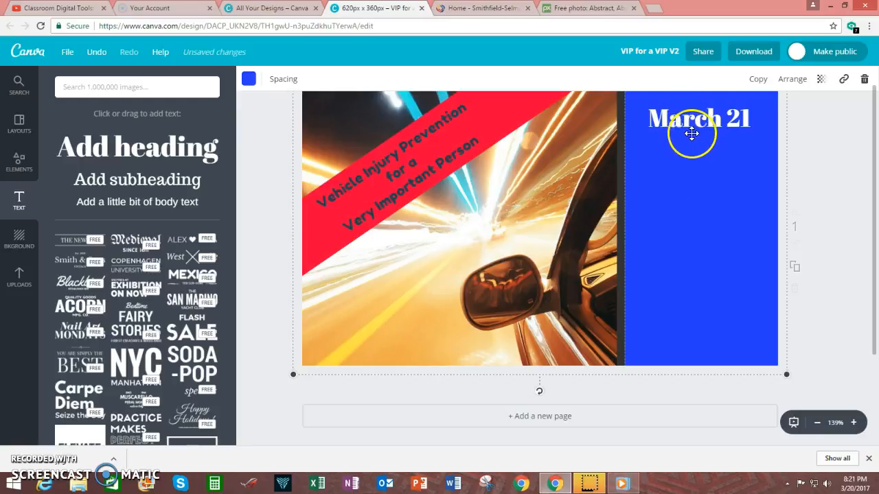
left_click(694, 125)
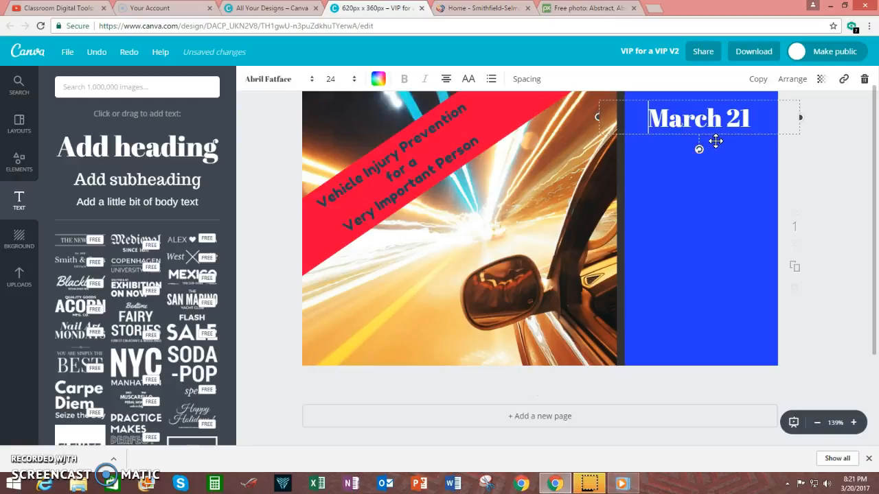
left_click_drag(754, 119, 651, 123)
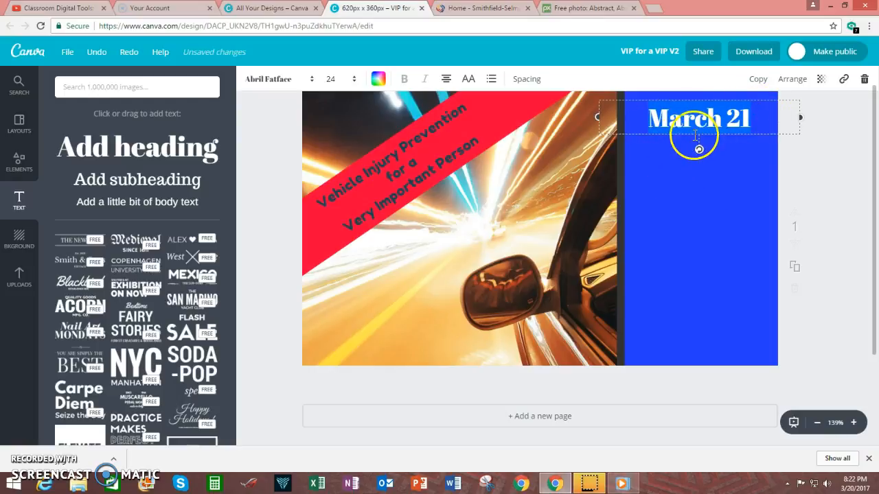
left_click(703, 190)
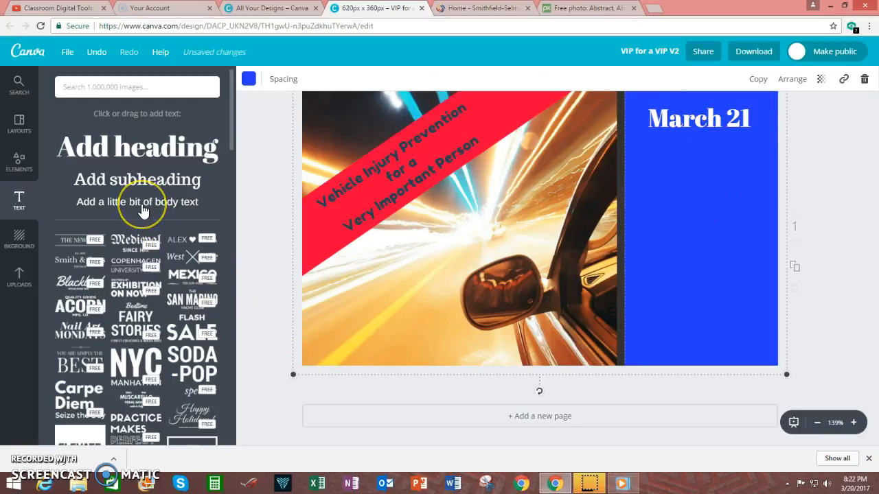
Add a body text box below the date on the blue panel reading "9:30-10:40".
left_click_drag(142, 209, 705, 183)
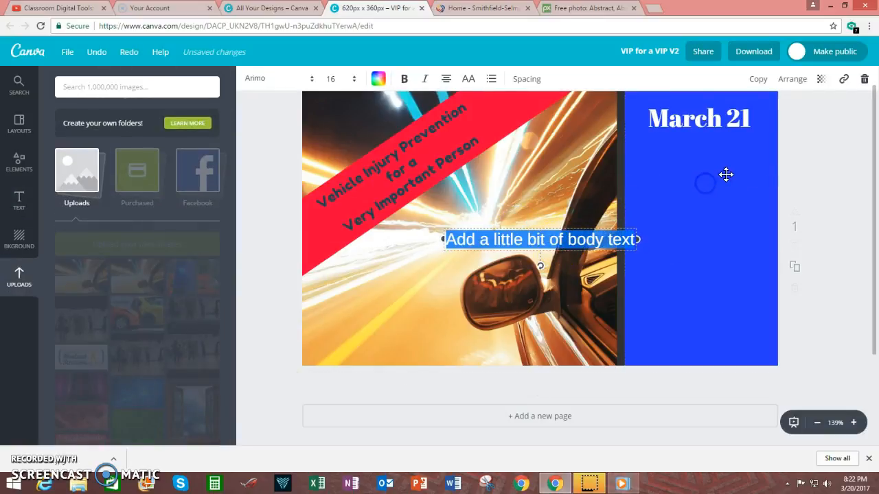
left_click(676, 288)
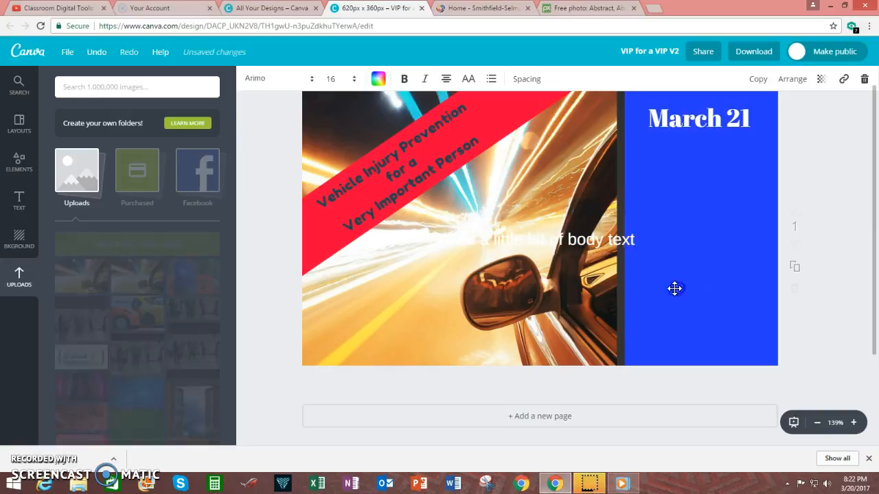
left_click_drag(588, 240, 722, 176)
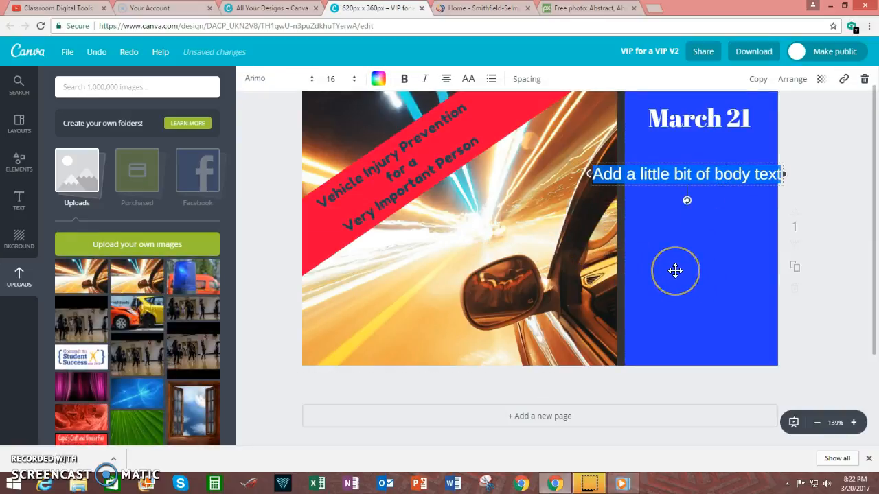
type("9")
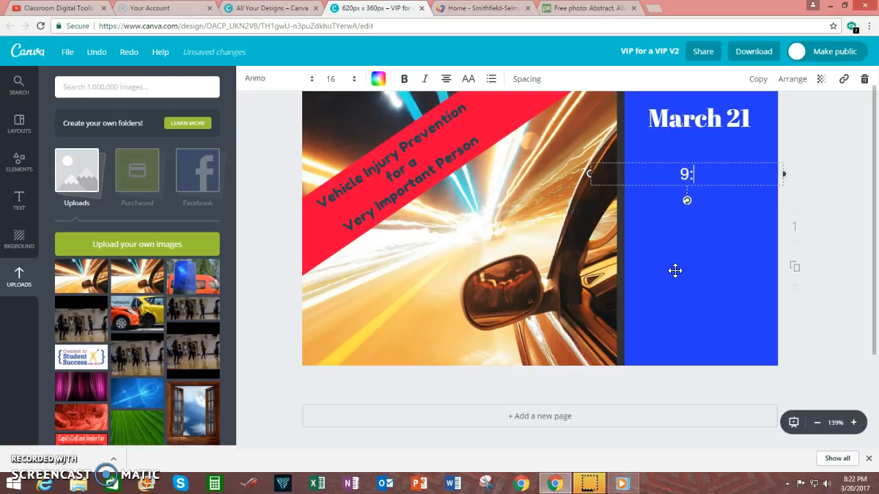
type(":30-10:40")
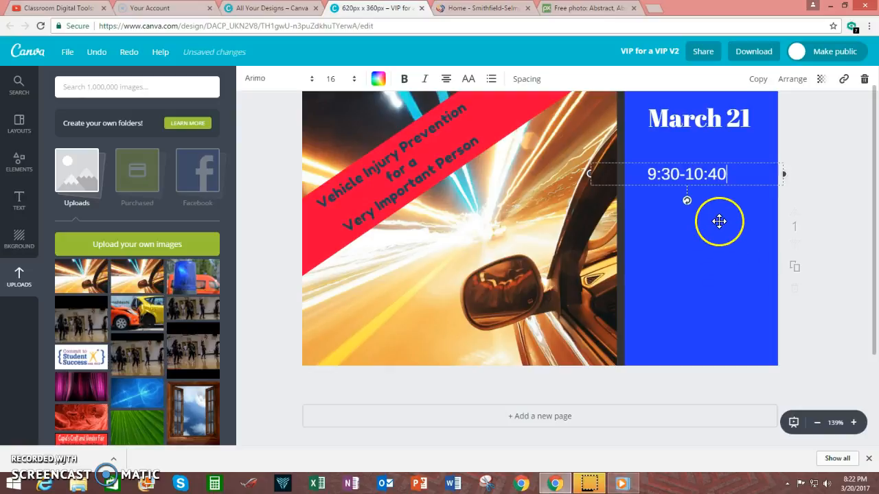
Add the lines "Guest Speakers" and "SSS Gym" beneath the 9:30-10:40 time.
key("Return")
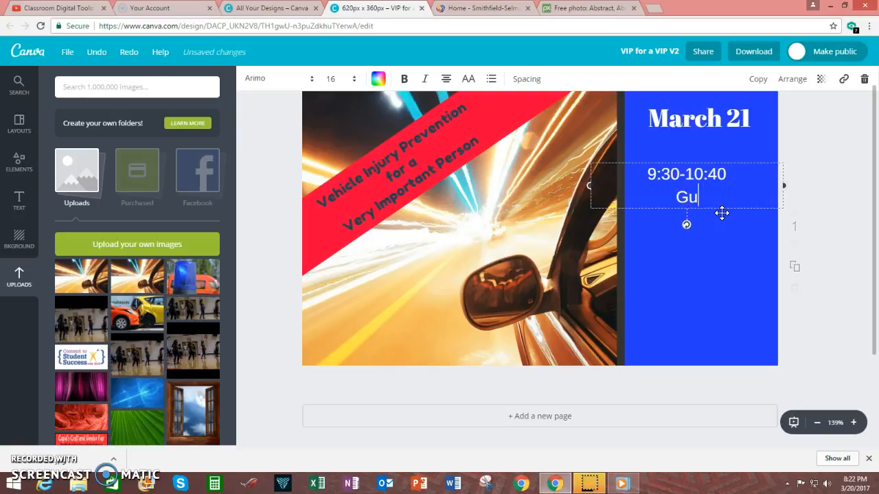
type("Guest Speakers")
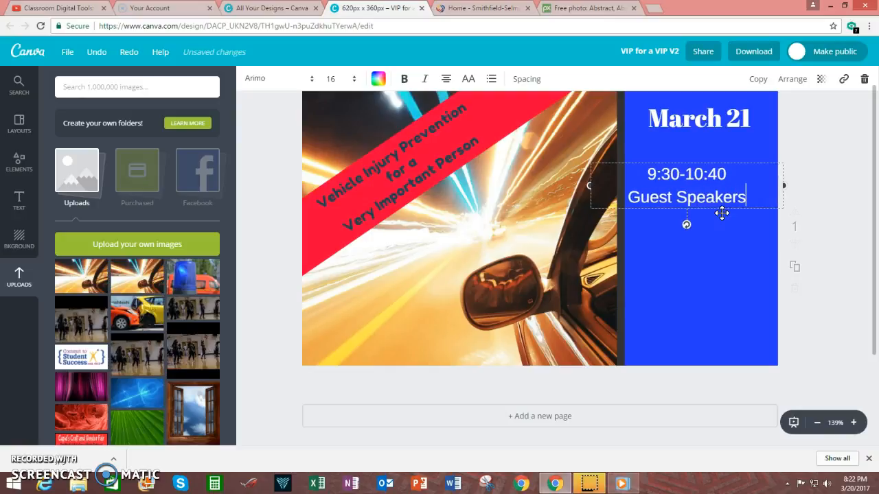
key("Return")
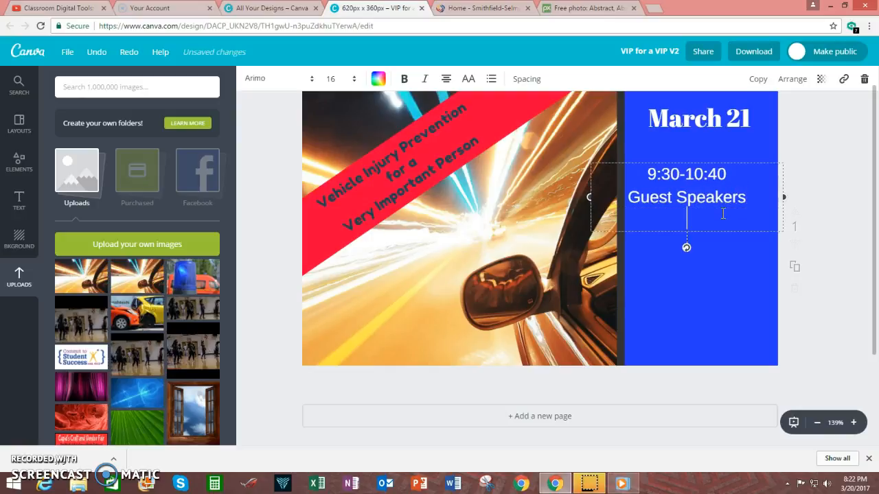
type("SSS Gym")
left_click(718, 247)
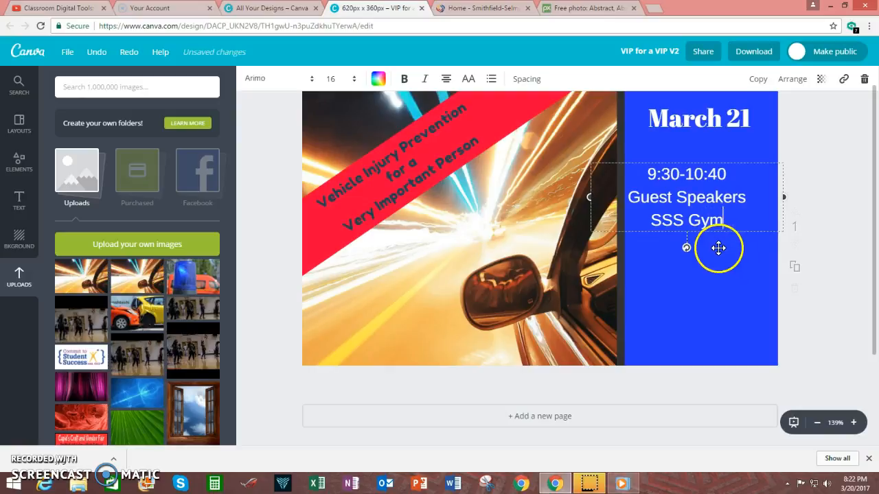
left_click(708, 286)
Set the font size of the Guest Speakers text block to 28.
left_click(731, 220)
left_click(732, 220)
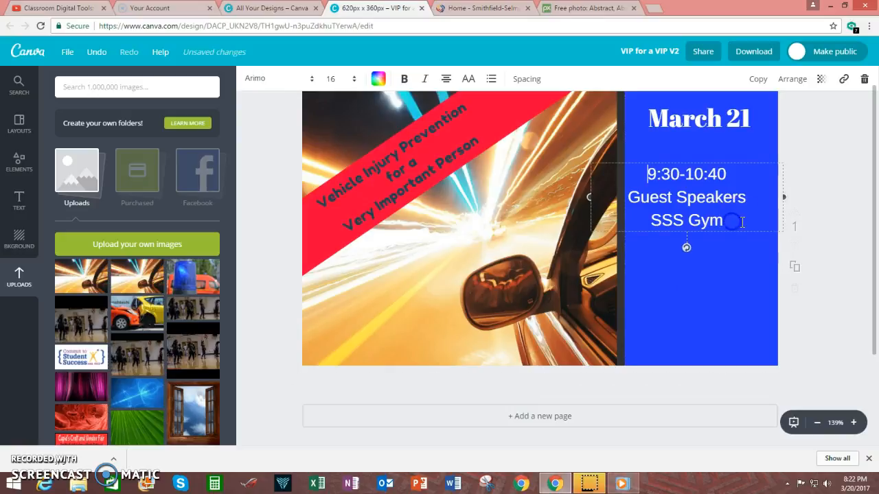
left_click_drag(741, 223, 687, 226)
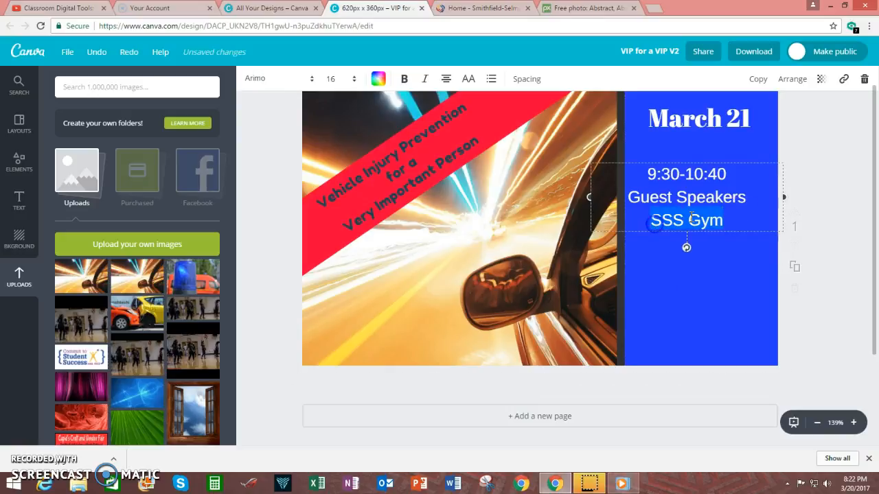
left_click(354, 78)
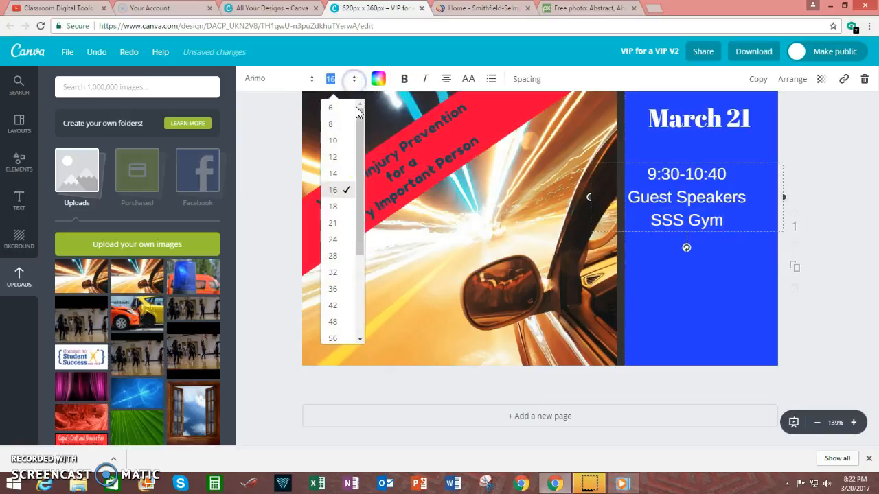
left_click(335, 258)
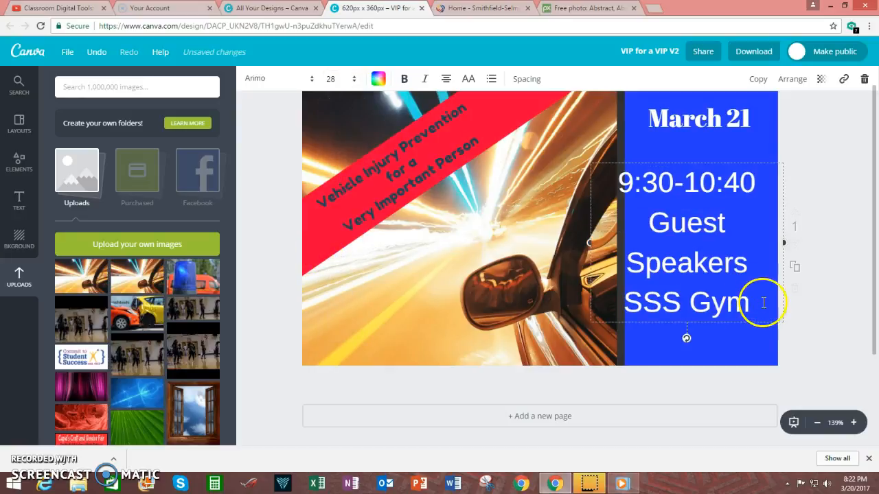
Reduce the font size of the Guest Speakers text block to 16.
left_click_drag(762, 303, 588, 186)
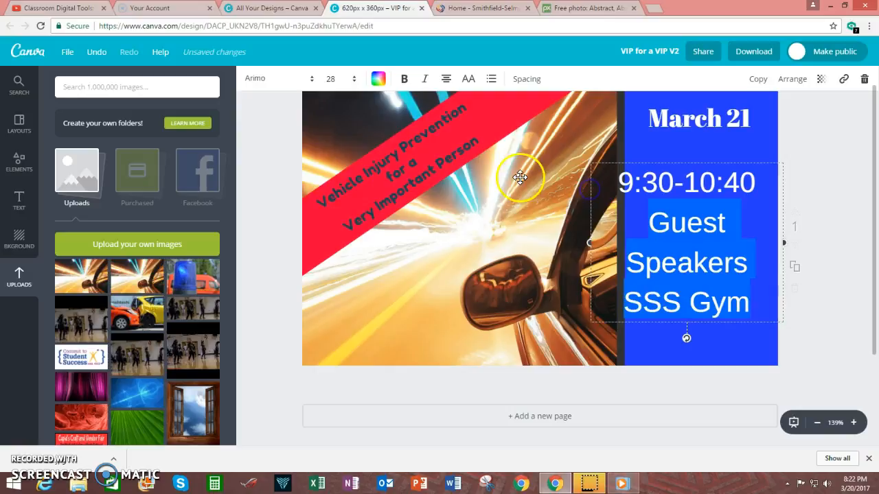
left_click(351, 79)
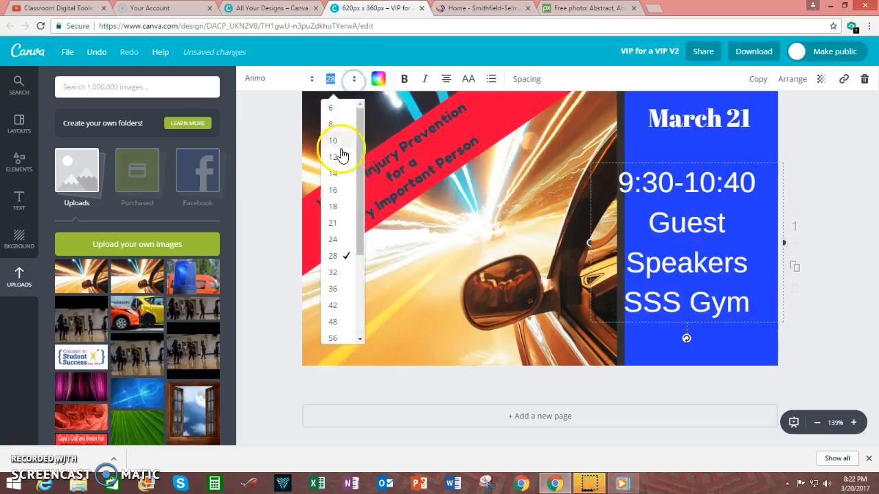
left_click(338, 190)
left_click(753, 281)
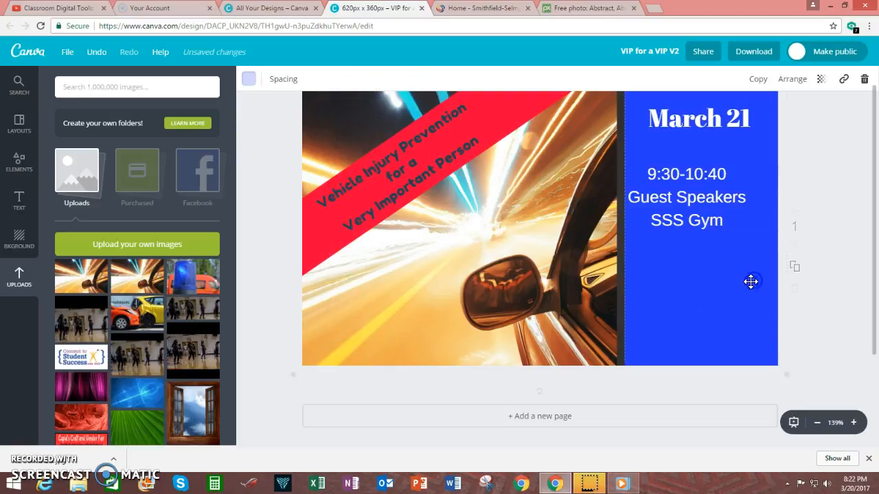
Move the Guest Speakers text block up and center it beneath the "March 21" date on the blue panel.
left_click(694, 221)
left_click(717, 274)
left_click(707, 227)
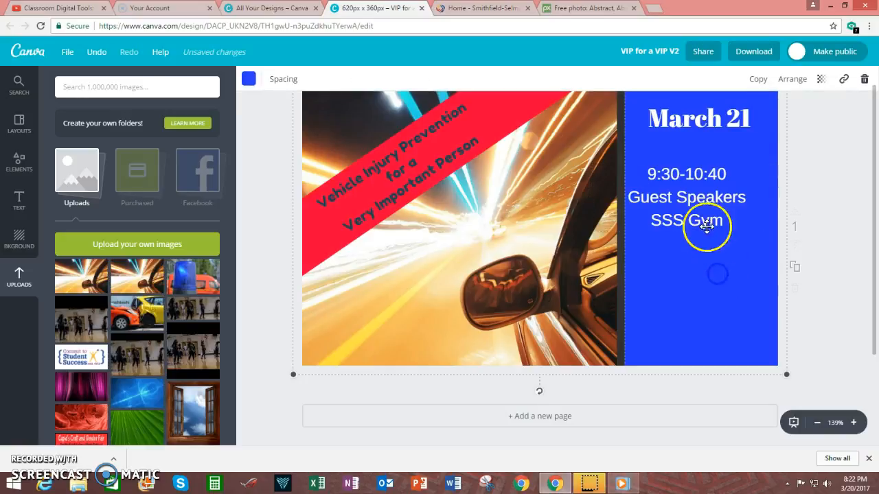
left_click_drag(699, 214, 711, 211)
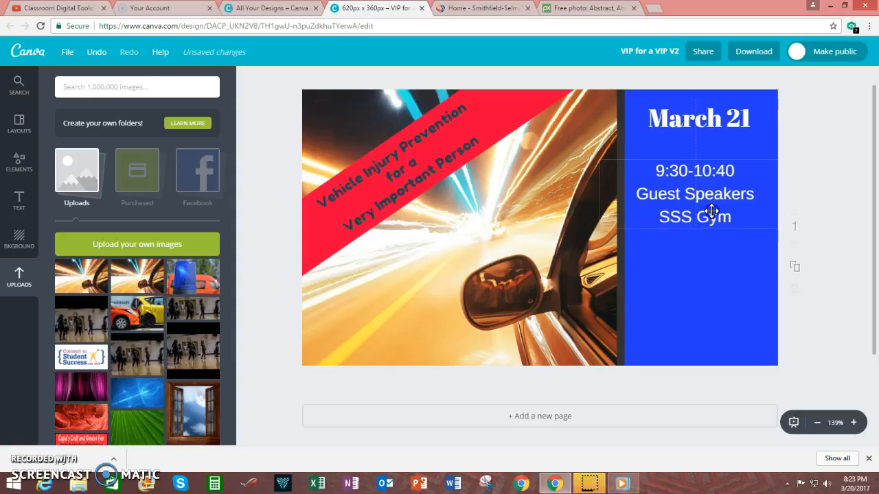
mouse_move(711, 212)
left_mouse_down()
mouse_move(706, 203)
mouse_move(709, 218)
left_mouse_up()
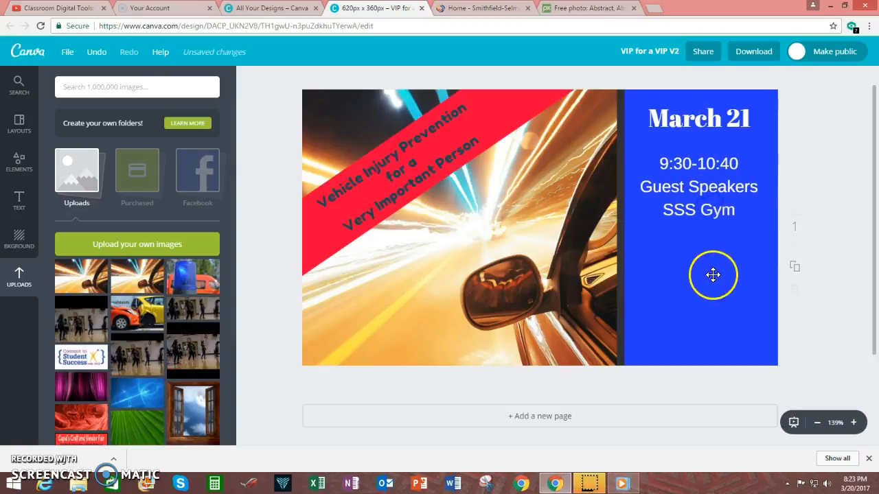
left_click(712, 273)
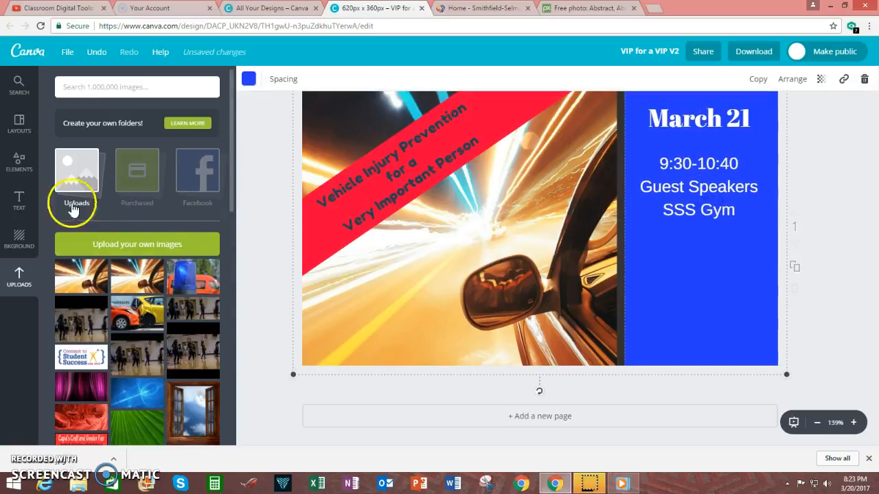
Add a second body text box reading "1:45-2:30" and place it on the blue panel below the Guest Speakers block.
left_click(15, 199)
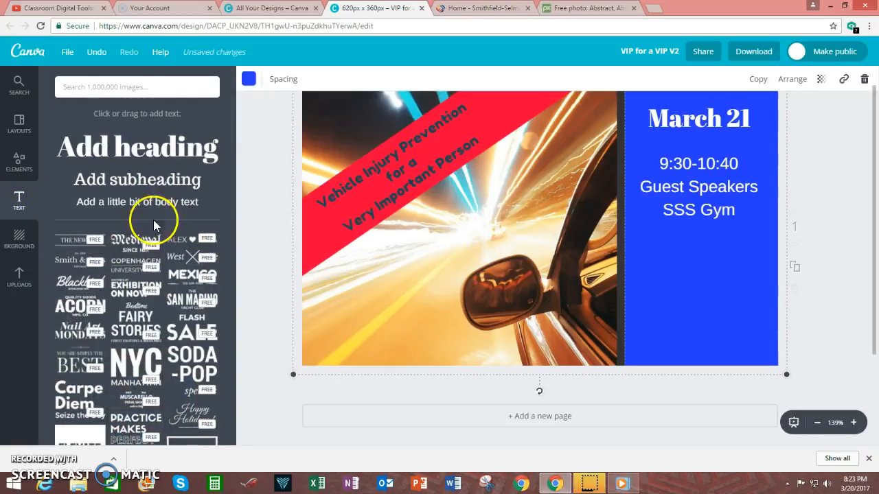
left_click(124, 203)
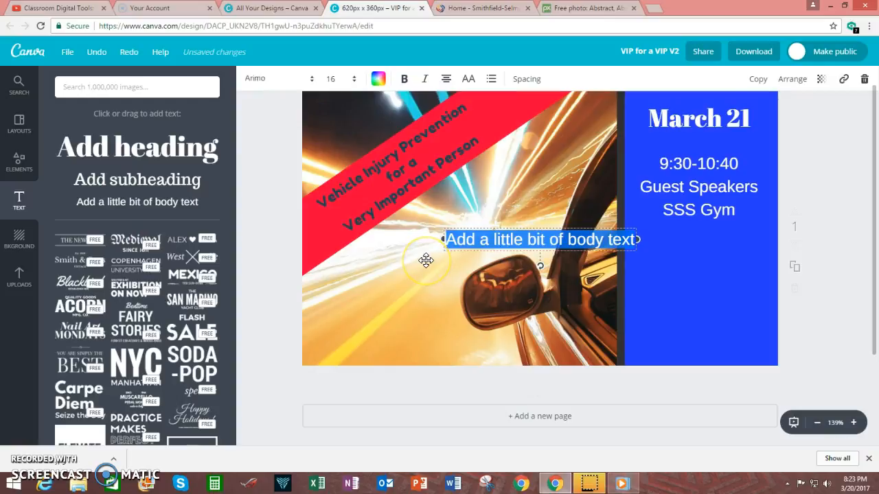
key("BackSpace")
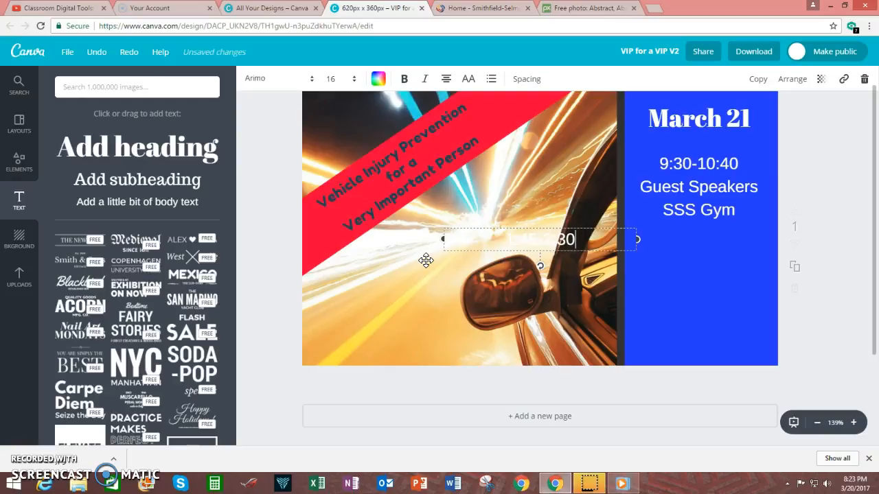
left_click(698, 251)
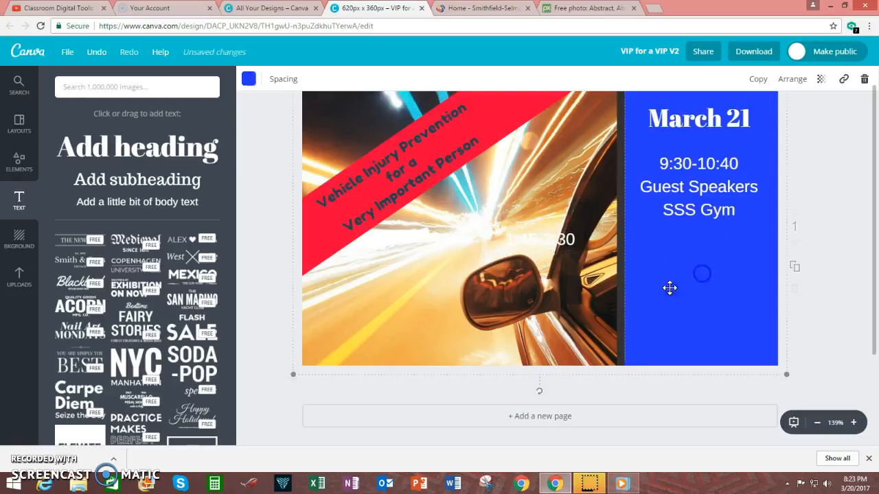
left_click_drag(538, 244, 741, 265)
left_click(741, 264)
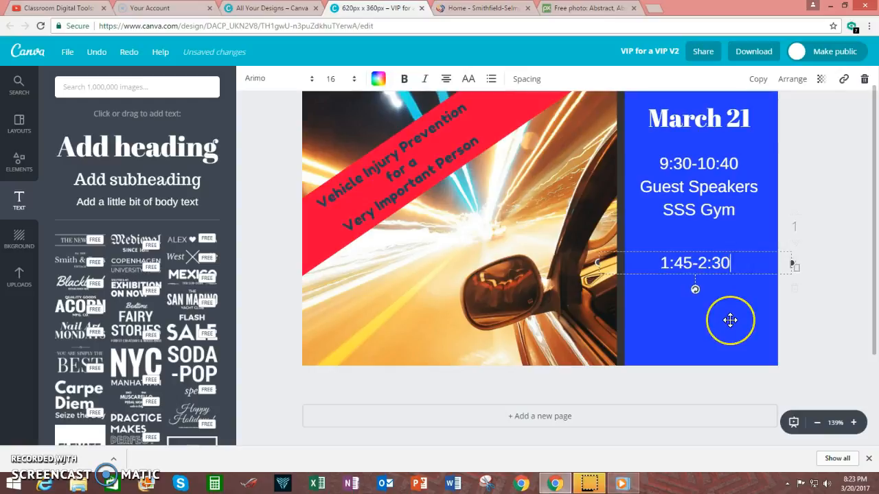
Add the line "Fatal Car Crash" beneath the 1:45-2:30 time.
key("Return")
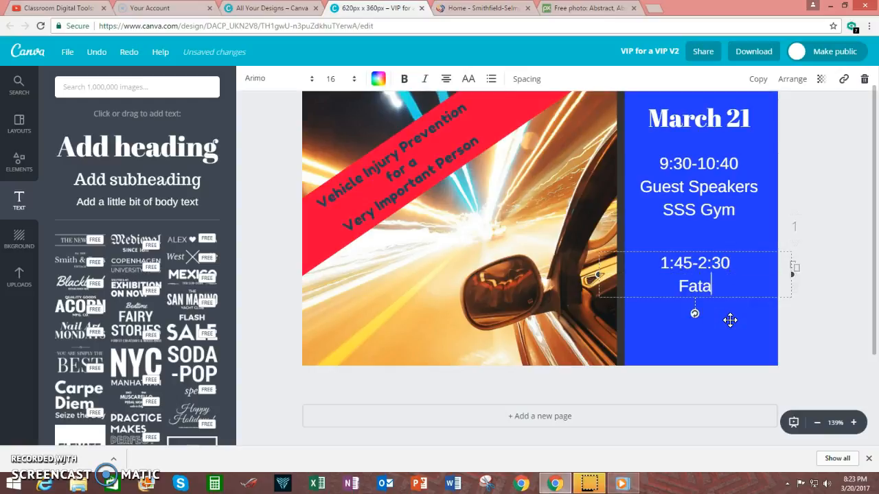
type("Fatal Car ")
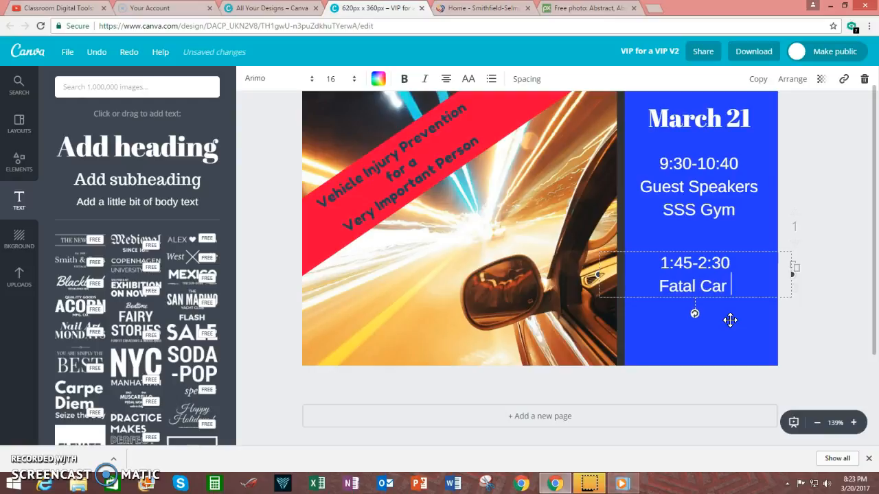
type("Crash")
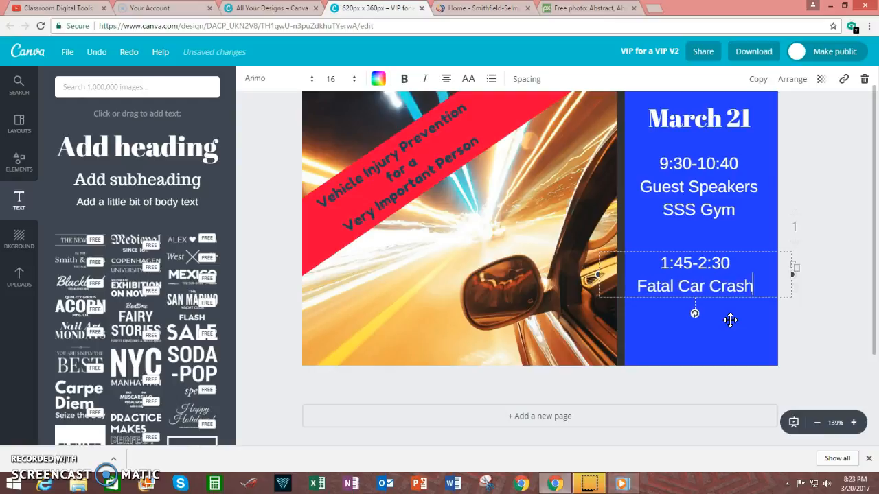
key("BackSpace")
Add "Reenactment" as the third line of the 1:45-2:30 text block.
key("Return")
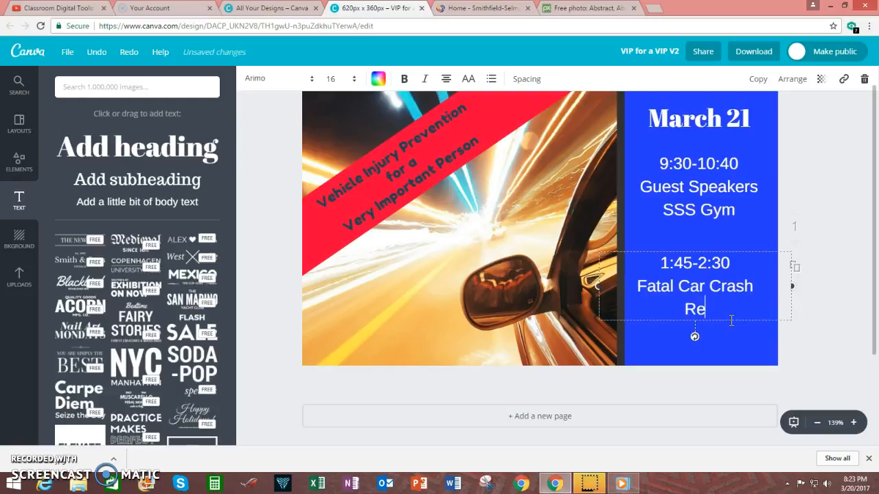
type("Reenacym")
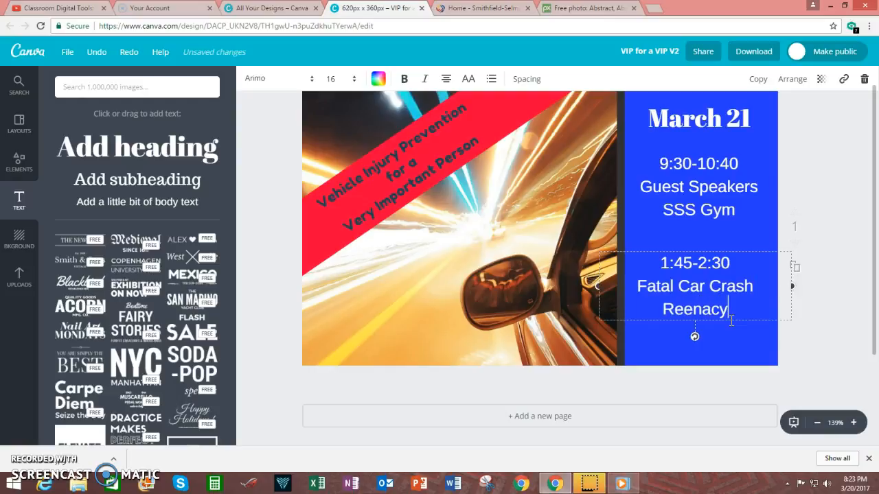
key("BackSpace")
key("BackSpace")
type("ment")
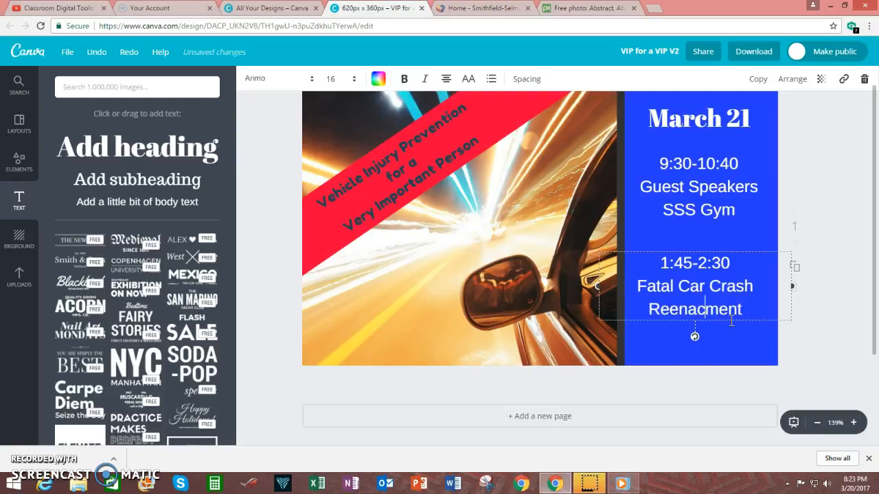
key("BackSpace")
key("BackSpace")
key("BackSpace")
key("BackSpace")
type("tment")
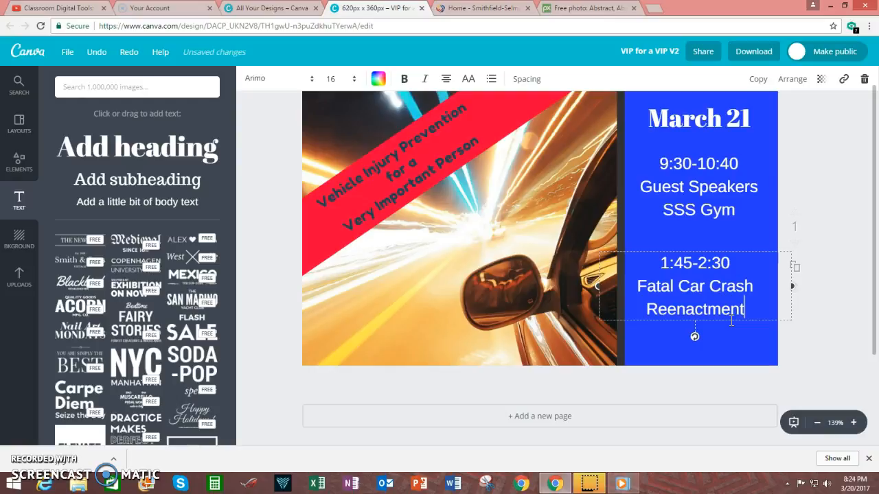
key("Return")
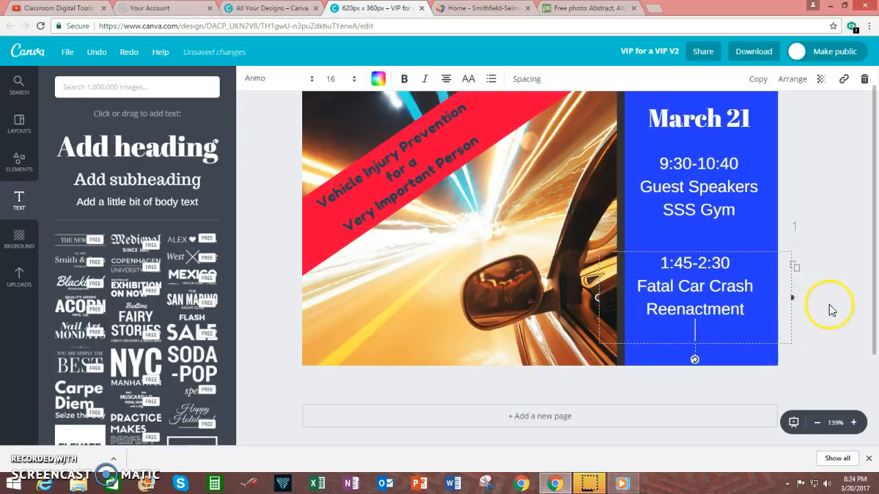
key("BackSpace")
left_click(735, 348)
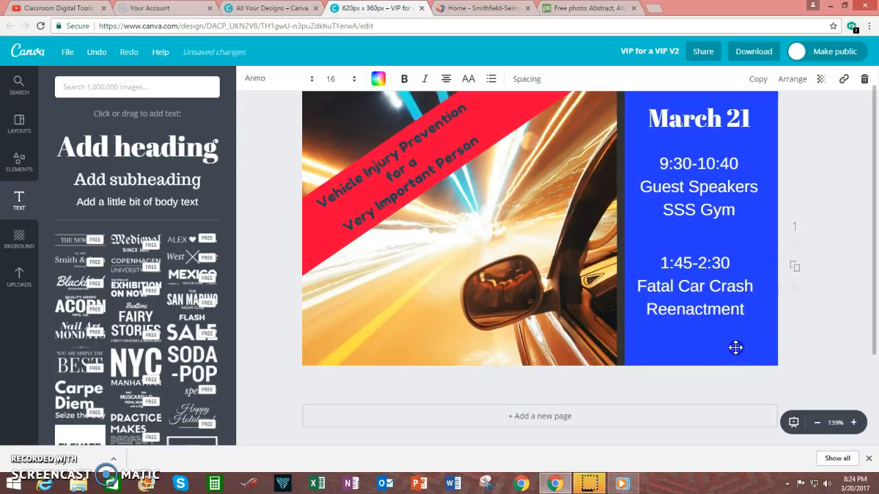
Delete the "SSS Gym" line from the 9:30-10:40 text block and move the block slightly down on the blue panel.
left_click(734, 214)
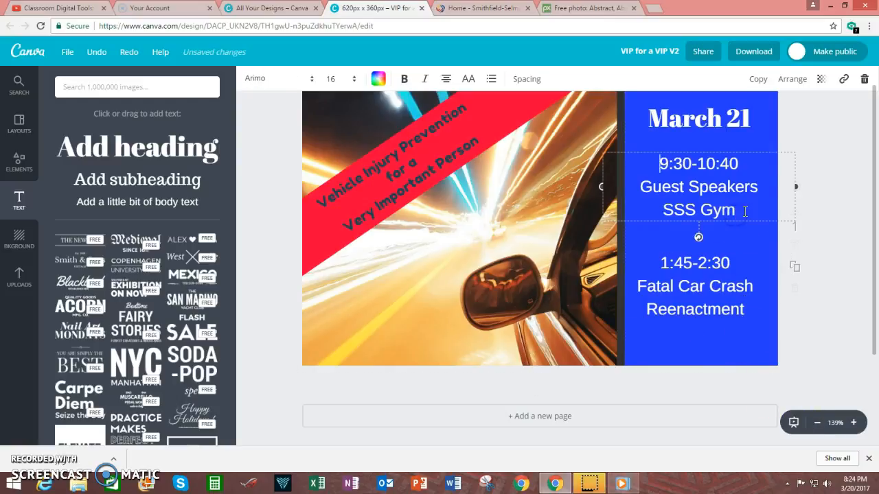
key("BackSpace")
key("BackSpace")
key("BackSpace")
key("BackSpace")
key("BackSpace")
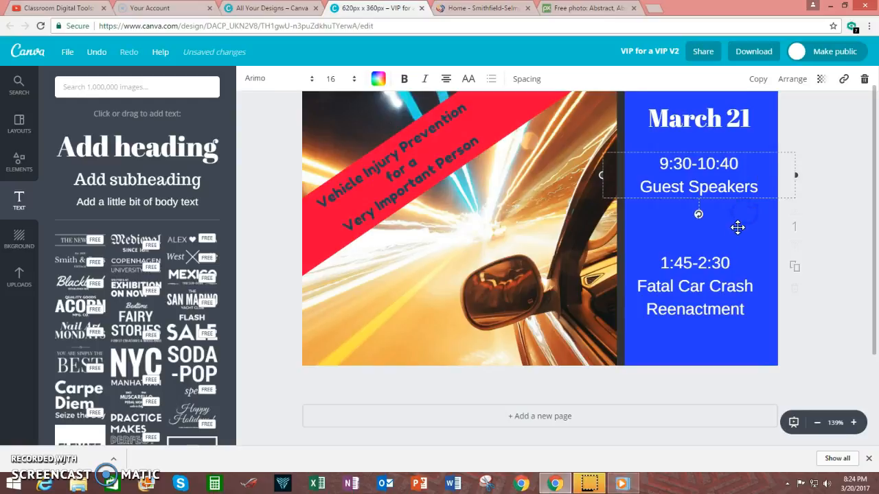
left_click(740, 234)
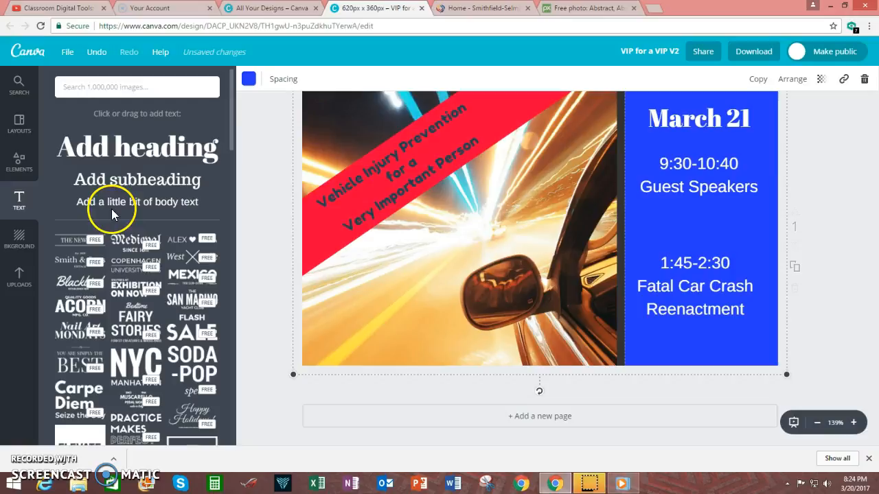
mouse_move(705, 186)
left_mouse_down()
mouse_move(704, 217)
mouse_move(706, 200)
left_mouse_up()
left_click(720, 239)
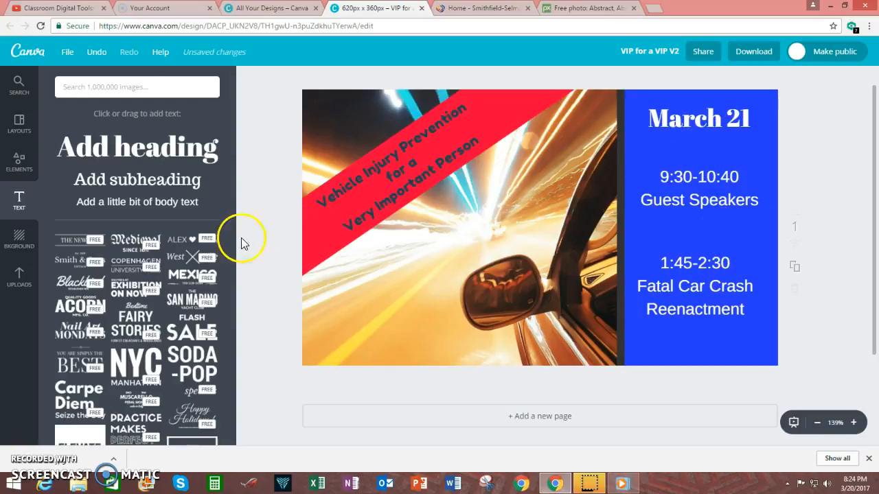
Add a line element with half-circle ends beneath "March 21" and shorten it to the width of the blue panel.
left_click(18, 171)
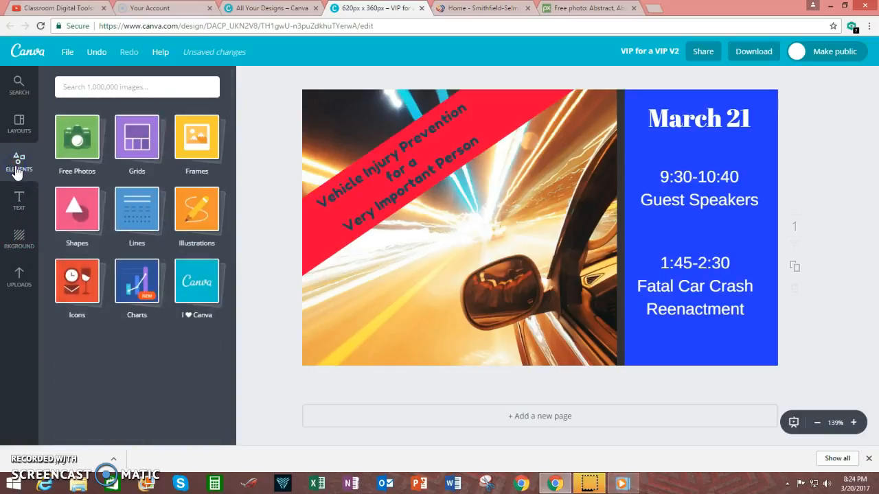
left_click(140, 235)
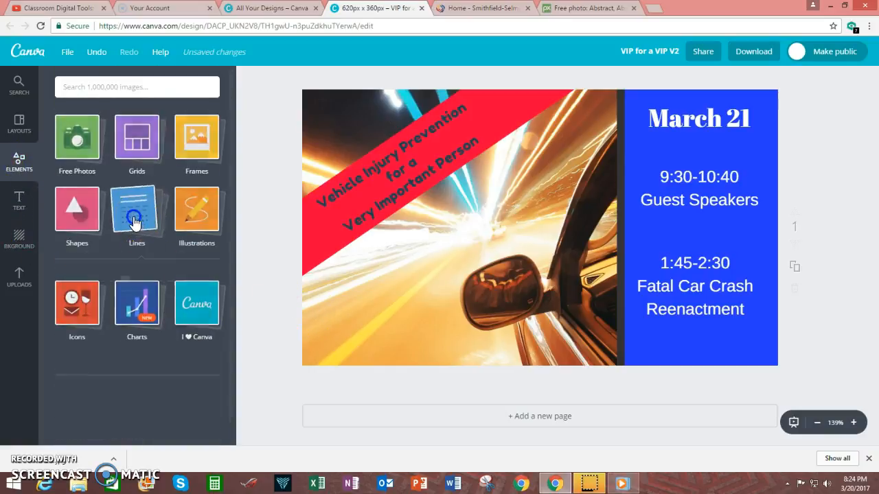
left_click_drag(229, 229, 228, 247)
left_click(135, 218)
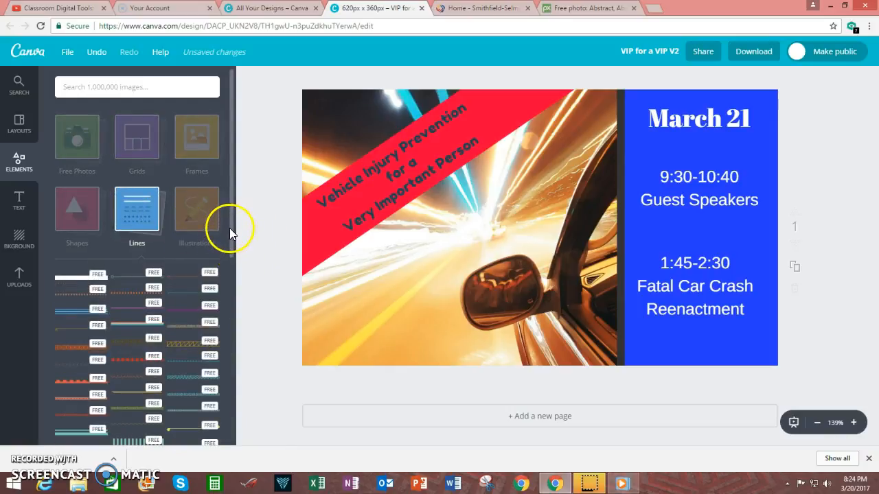
left_click_drag(230, 226, 224, 259)
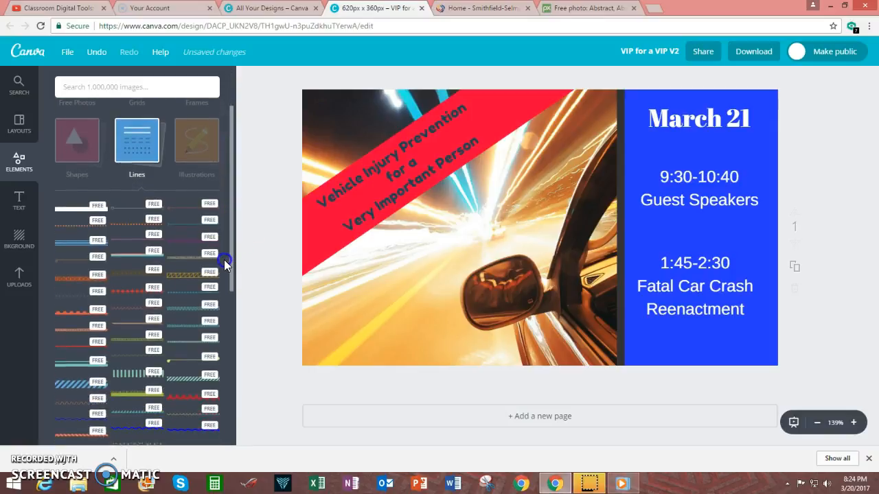
left_click(187, 225)
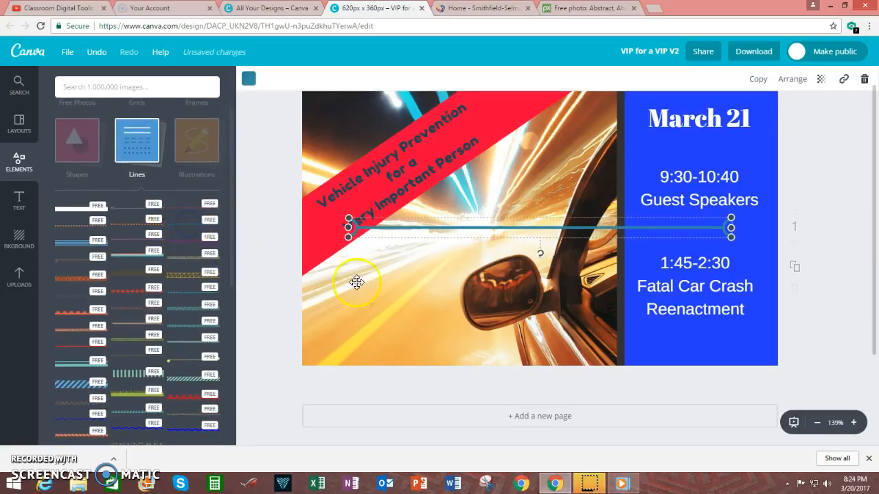
left_click_drag(479, 232, 522, 151)
left_click_drag(392, 144, 625, 150)
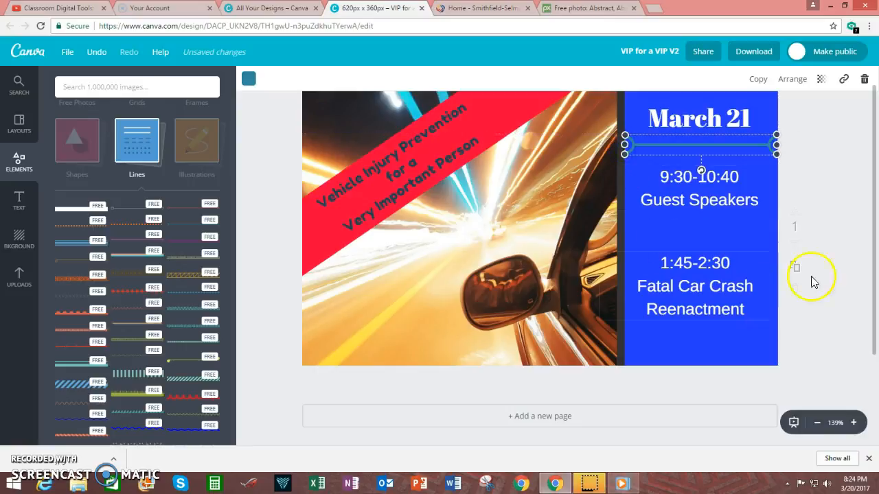
left_click(817, 228)
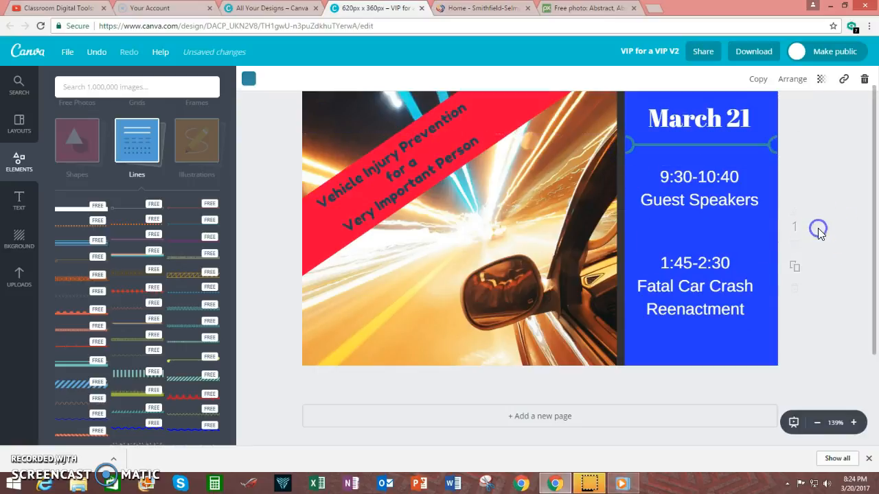
Recolor the divider line under "March 21" black and shift it slightly down toward the 9:30-10:40 text.
left_click(696, 146)
left_click(255, 78)
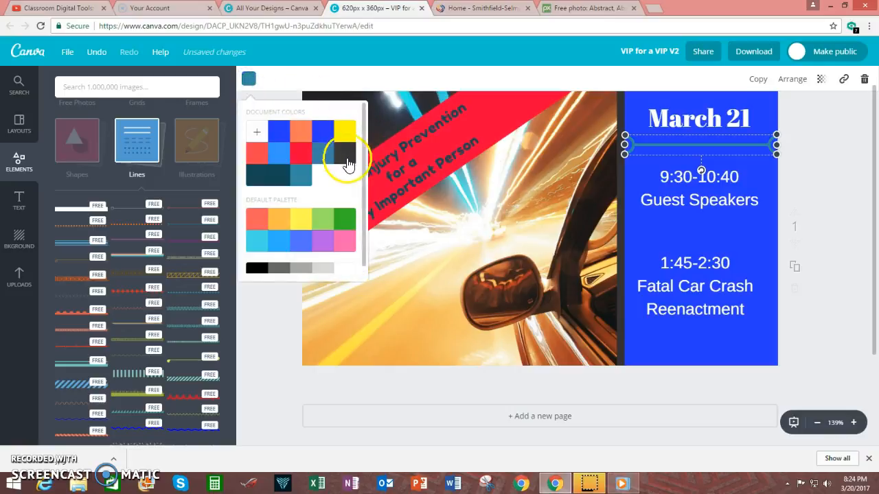
left_click(256, 269)
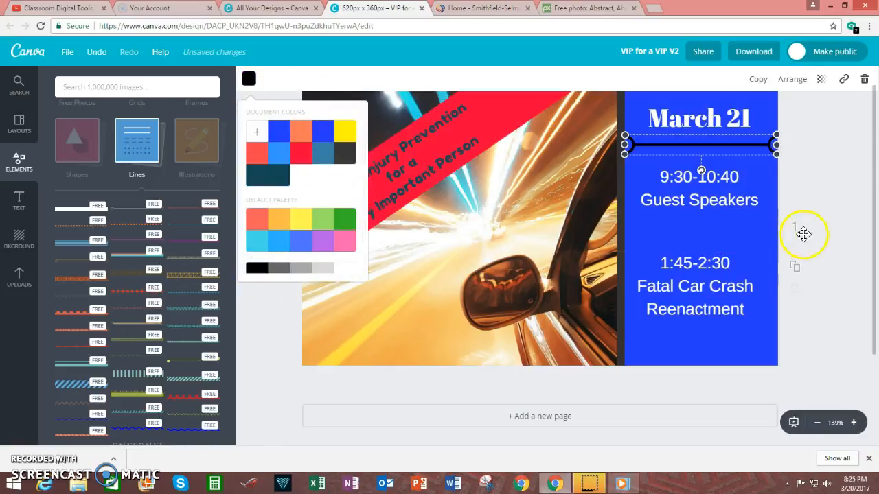
left_click(834, 201)
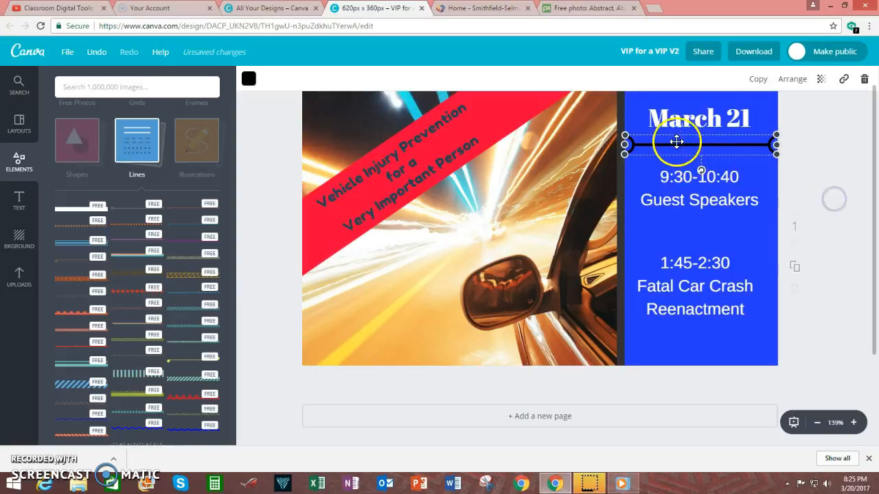
left_click(757, 172)
left_click(691, 146)
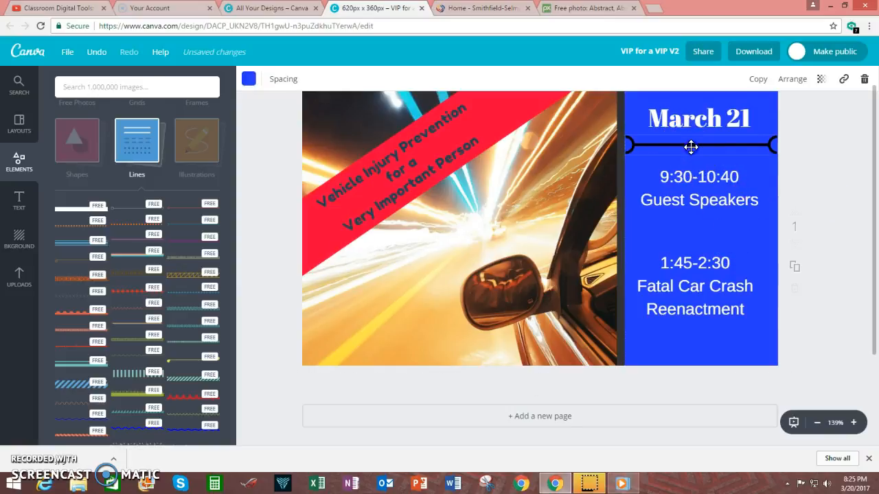
left_click_drag(691, 147, 693, 155)
left_click(728, 233)
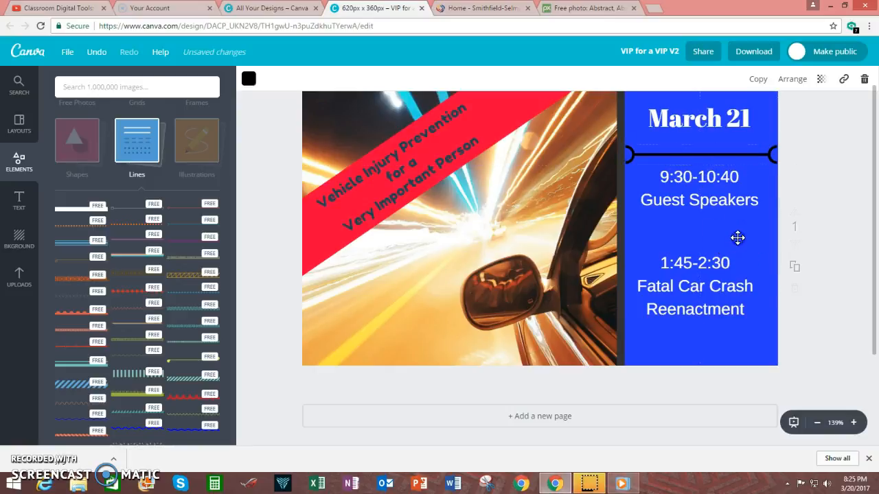
left_click(726, 263)
left_click(675, 238)
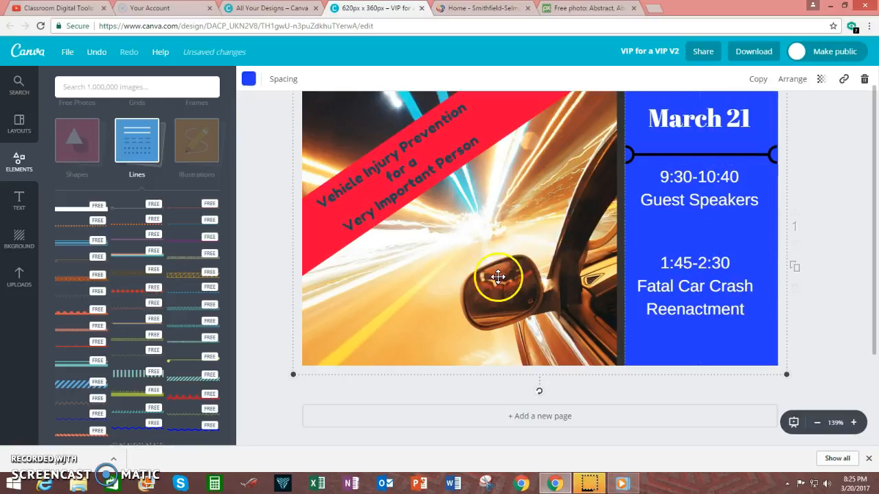
Add a second line of the same style between the two event blocks and shorten it to the blue panel's width.
left_click(189, 228)
left_click_drag(428, 241, 464, 262)
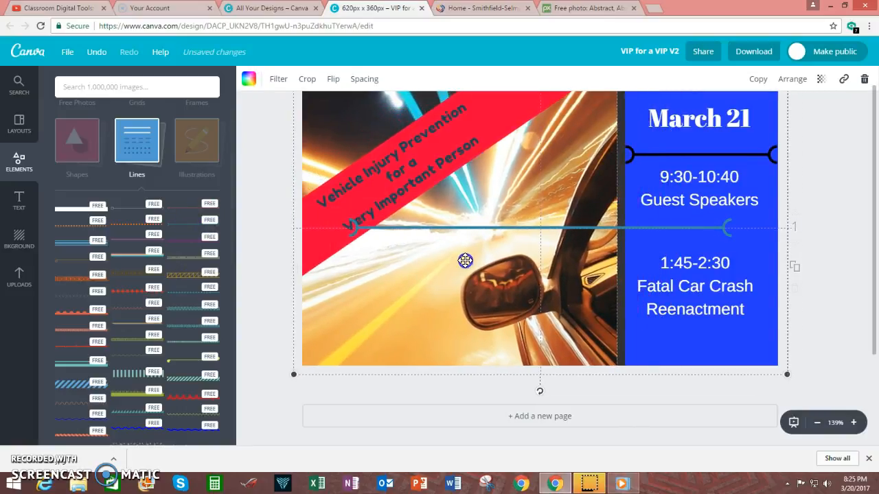
left_click(669, 248)
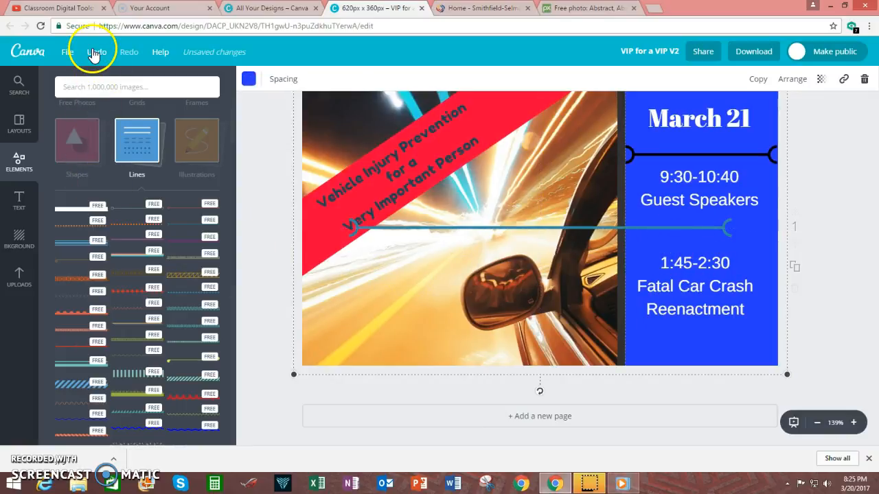
left_click_drag(460, 229, 505, 237)
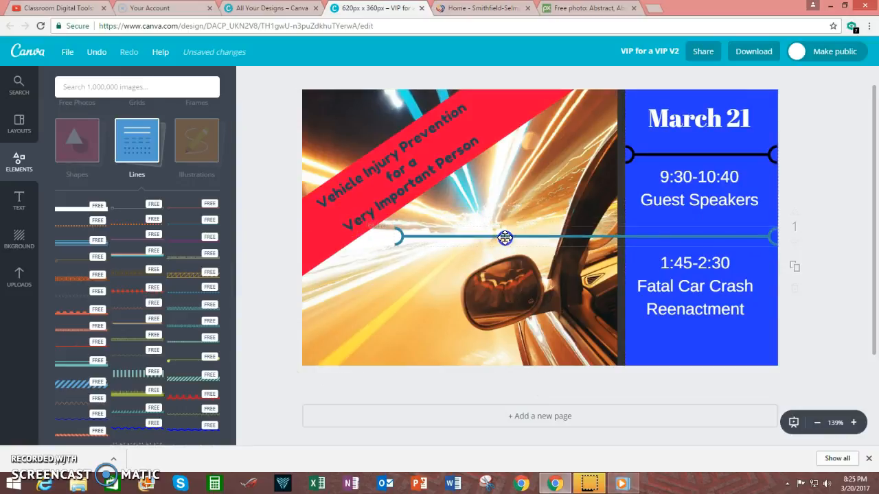
left_click(439, 238)
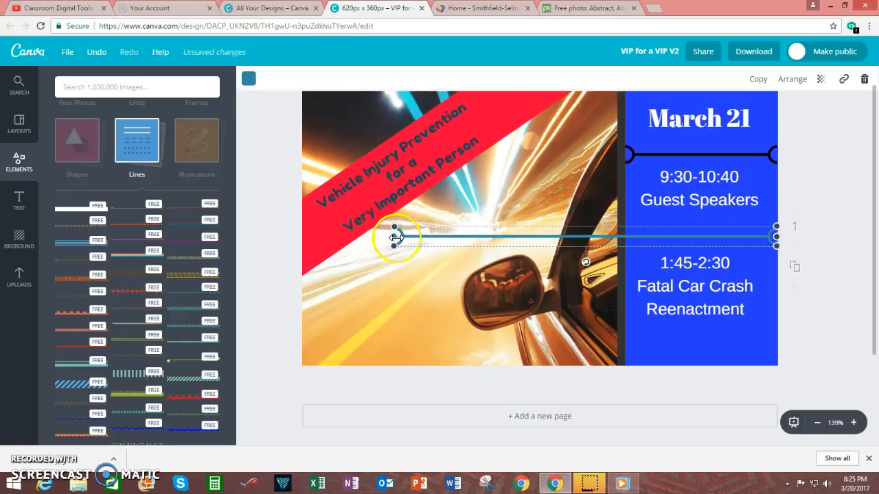
left_click_drag(394, 237, 625, 240)
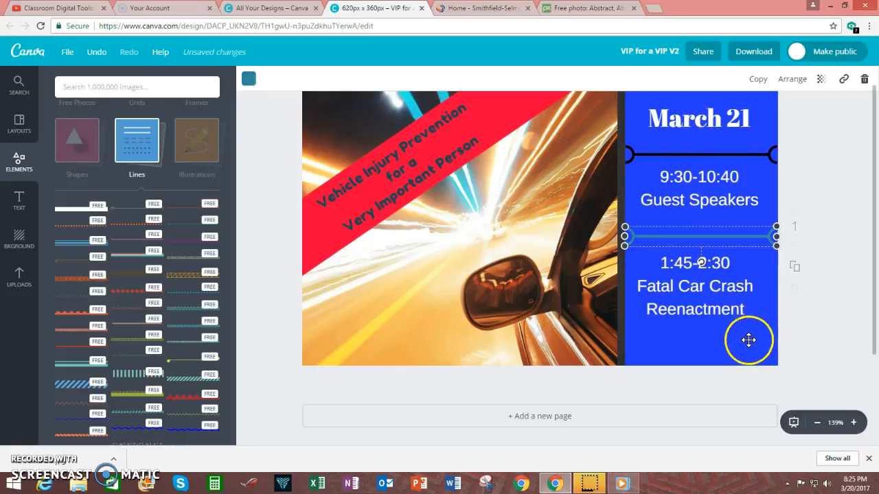
left_click(745, 284)
Recolor the divider line between the Guest Speakers and 1:45-2:30 blocks black.
left_click(718, 243)
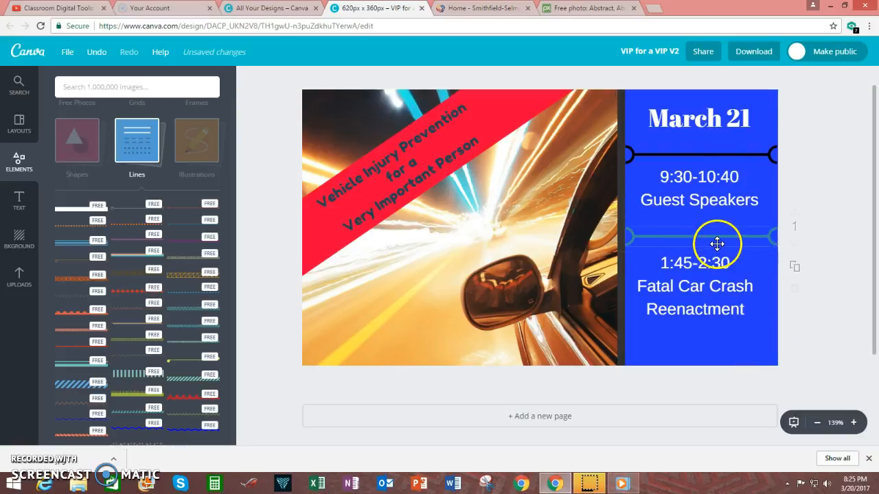
left_click(248, 79)
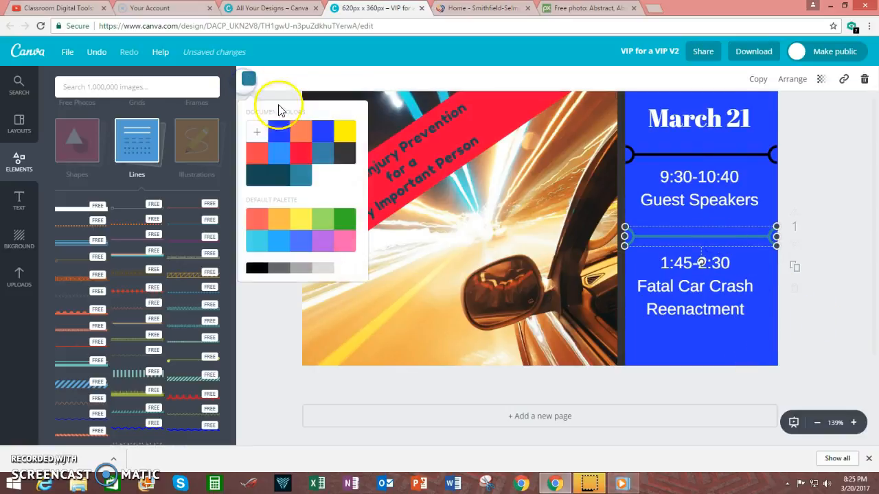
left_click(257, 268)
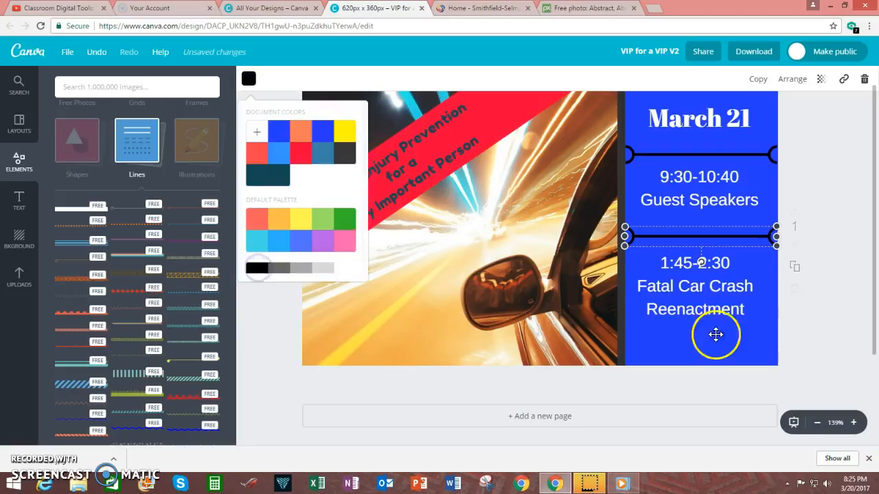
left_click(816, 321)
left_click(812, 336)
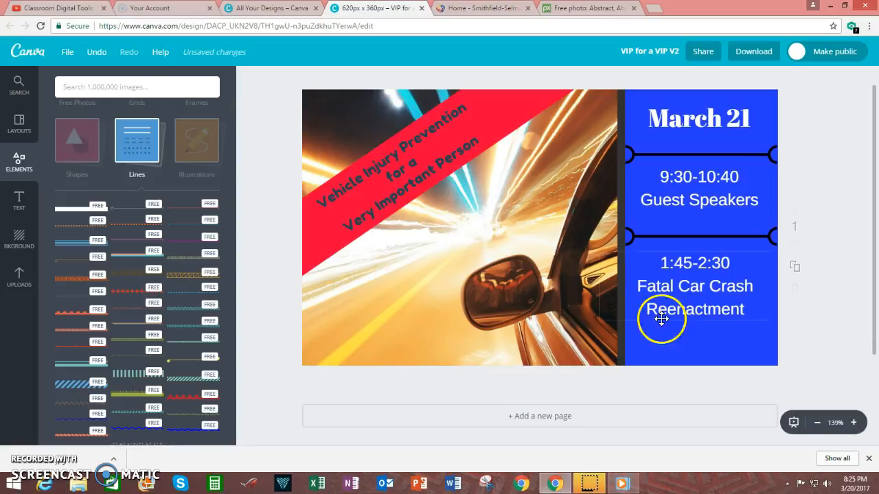
Save the finished VIP for a VIP V2 design.
left_click(68, 55)
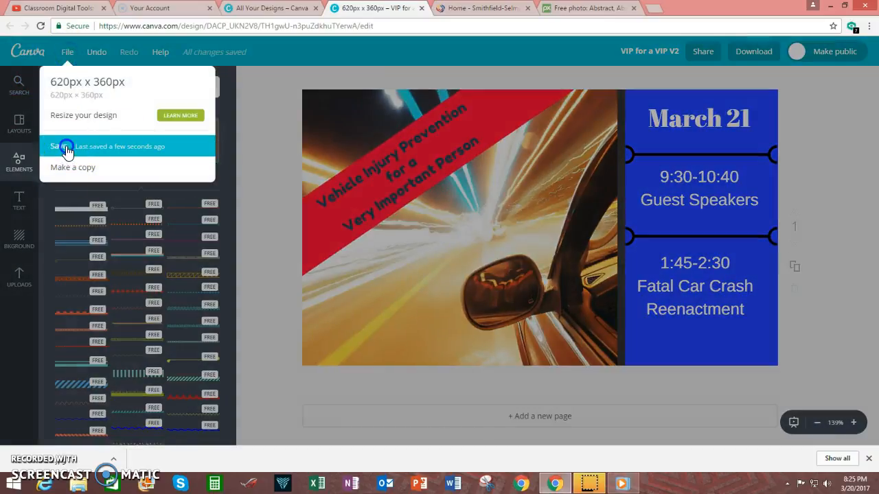
left_click(73, 146)
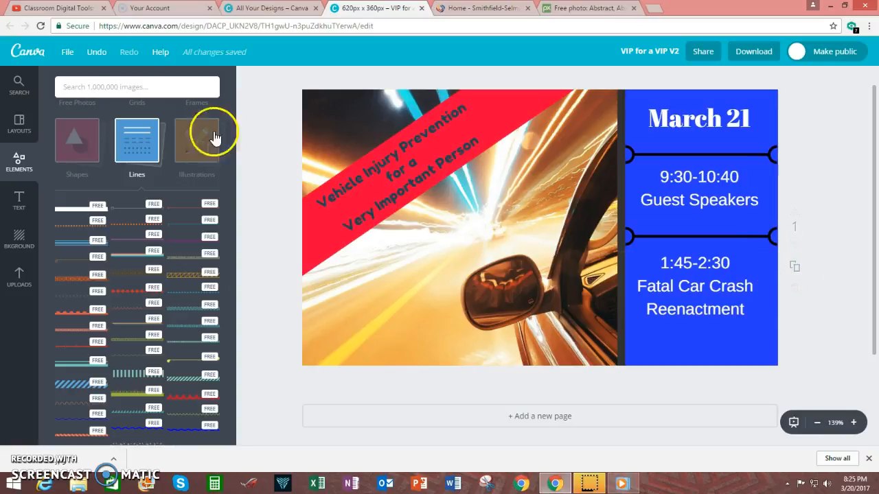
left_click(68, 55)
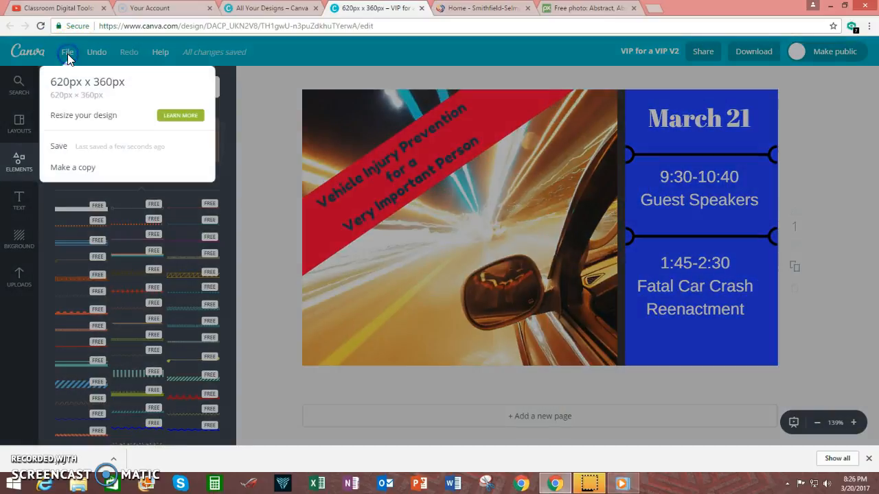
left_click(65, 146)
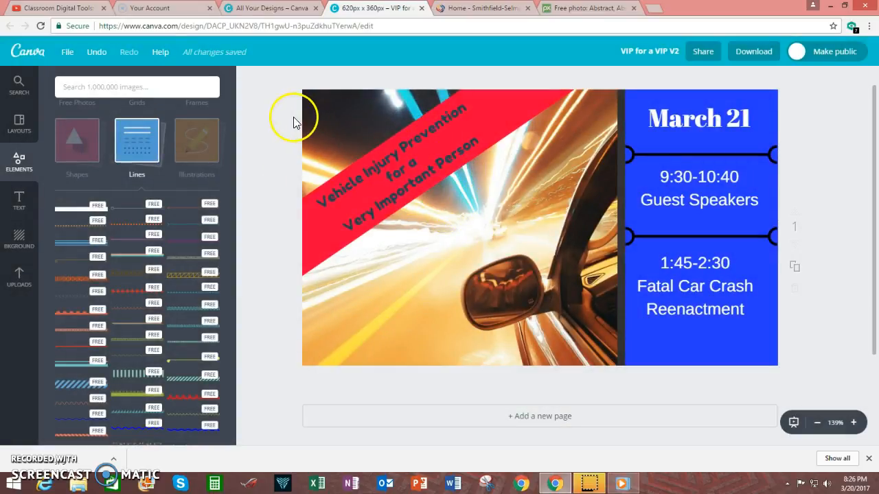
Download the design with the PNG (Recommended) file type and dismiss the download message.
left_click(755, 52)
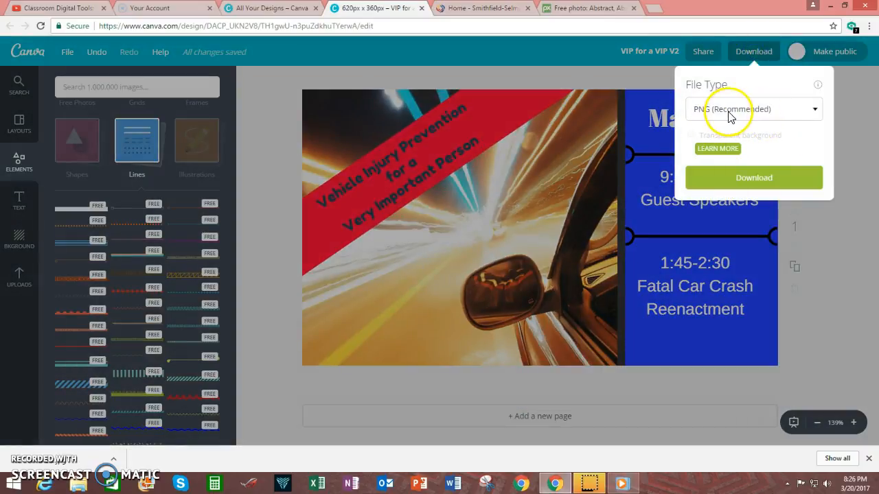
left_click(816, 110)
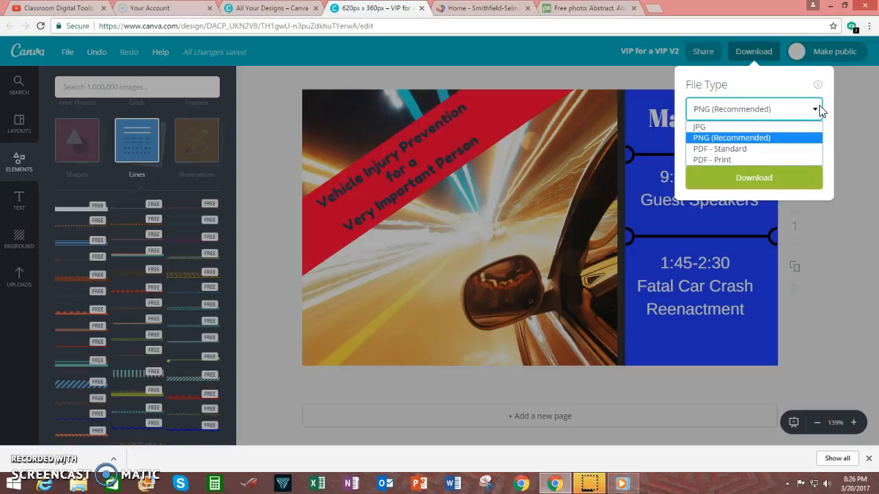
left_click(820, 109)
left_click(790, 182)
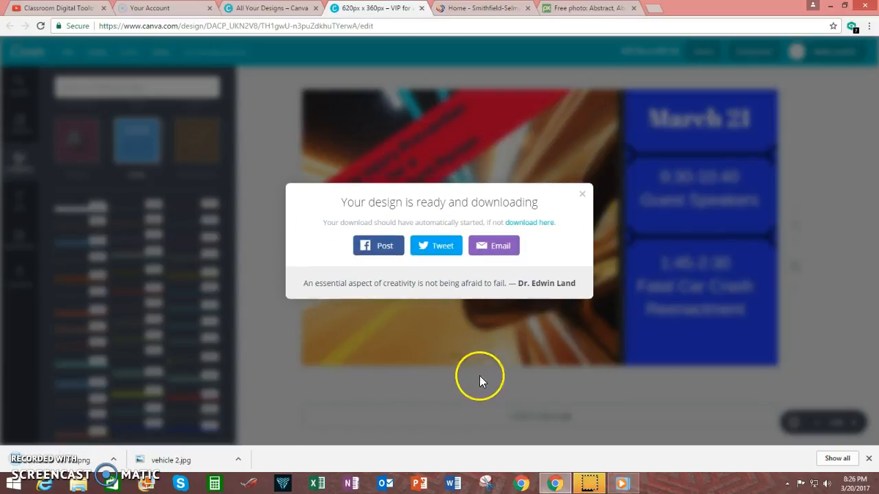
left_click(582, 195)
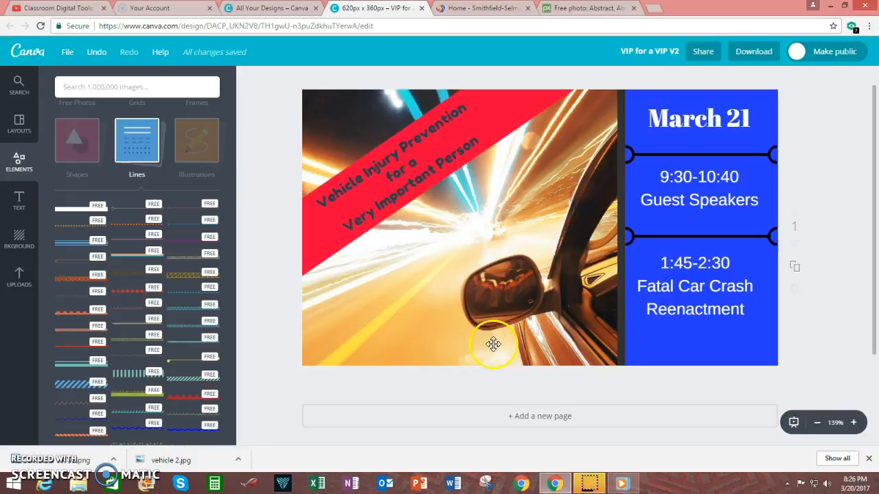